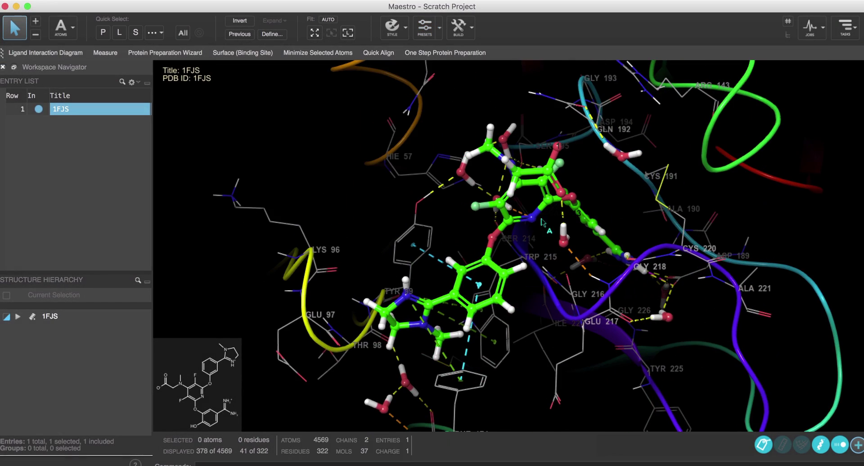
Step: Show the 1FJS waters, under Solvents, as CPK spheres
middle_drag(542, 222, 252, 293)
click(18, 317)
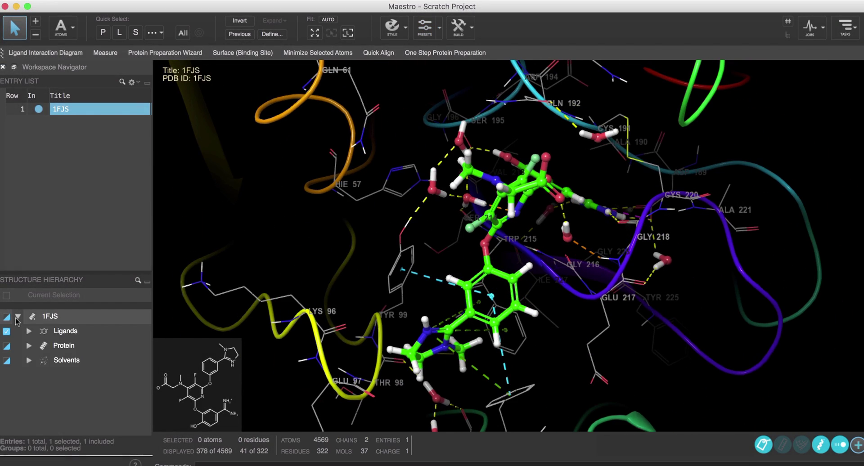
click(28, 360)
click(145, 375)
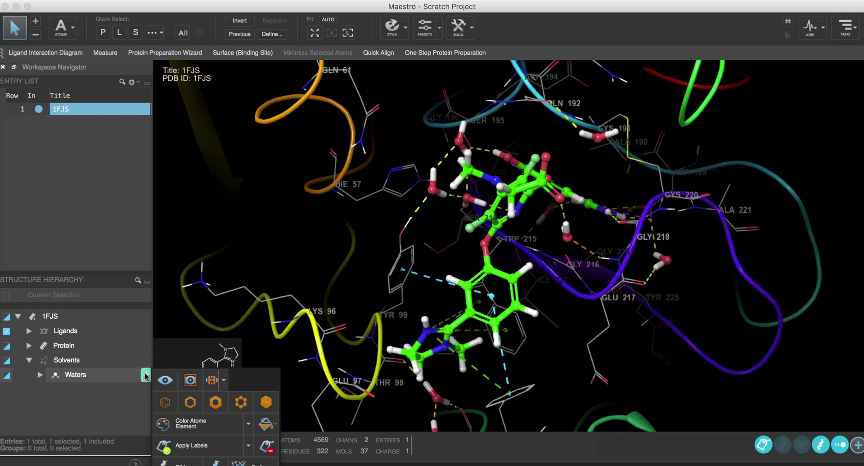
click(266, 402)
click(346, 297)
Step: Quick-select the binding site around the ligand and give it a molecular surface
middle_drag(346, 297, 539, 181)
click(155, 33)
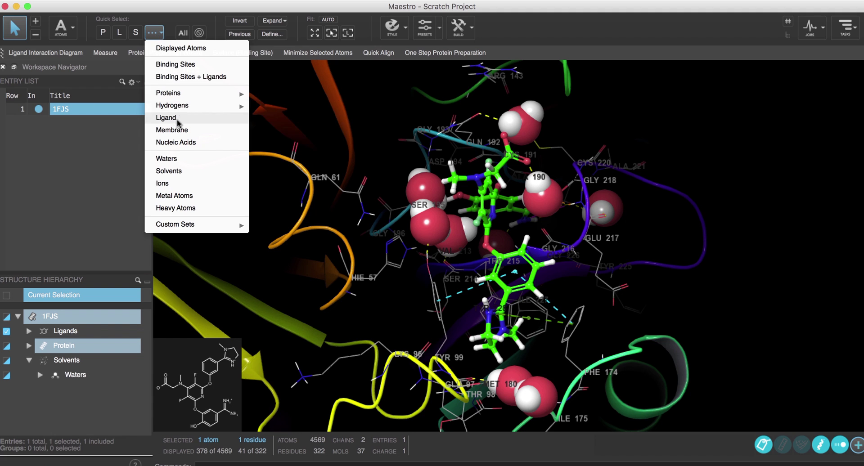
click(179, 71)
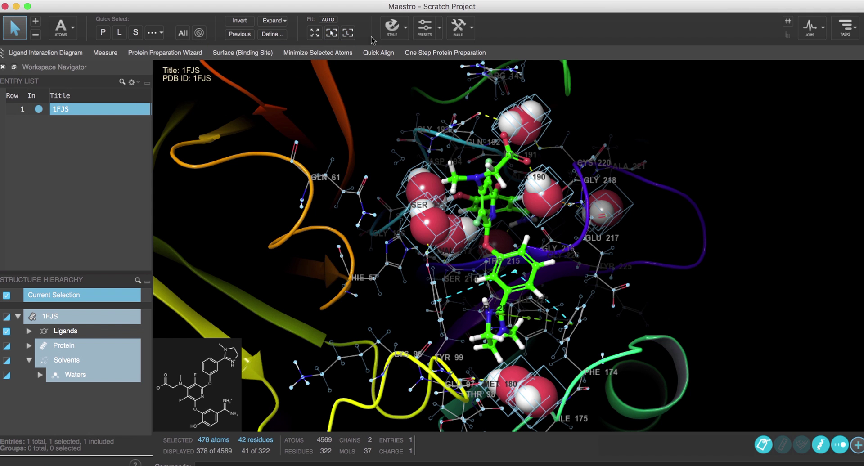
click(392, 27)
click(478, 139)
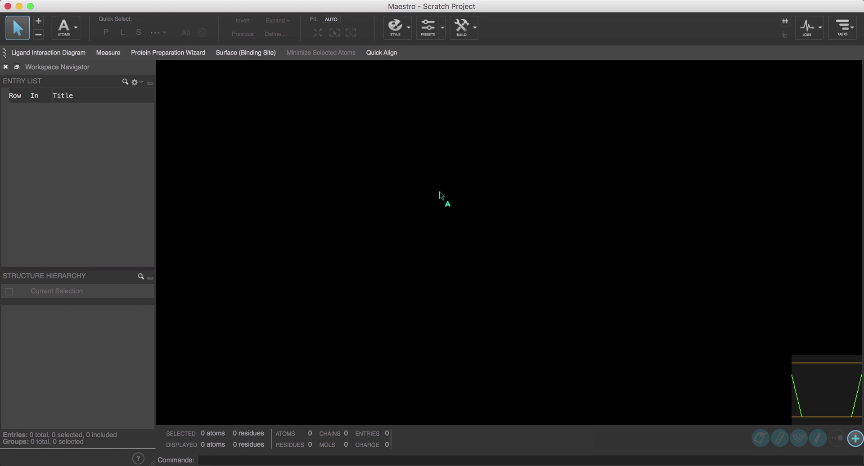
Step: Fetch PDB ID 1fjs from the PDB and import it as entry 1FJS
click(80, 1)
click(96, 111)
click(394, 201)
text(1fjs)
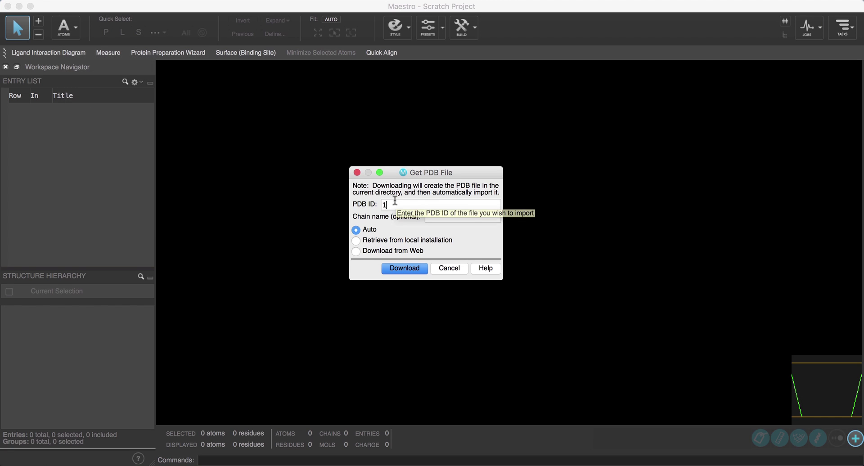
click(402, 268)
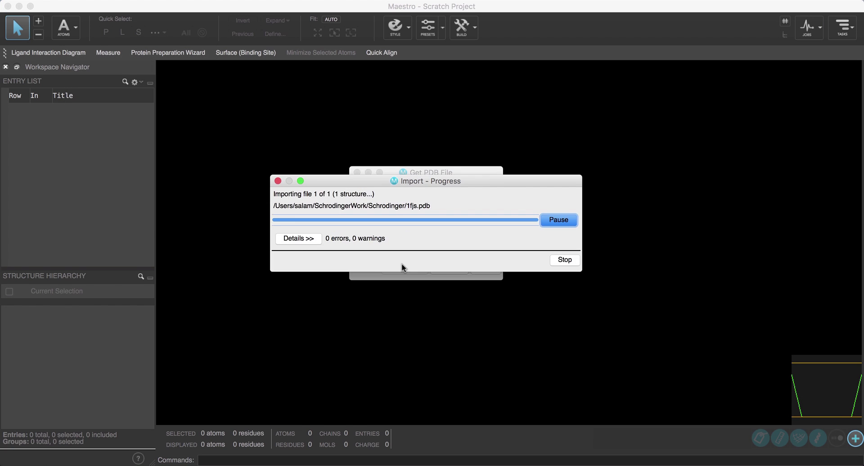
click(84, 2)
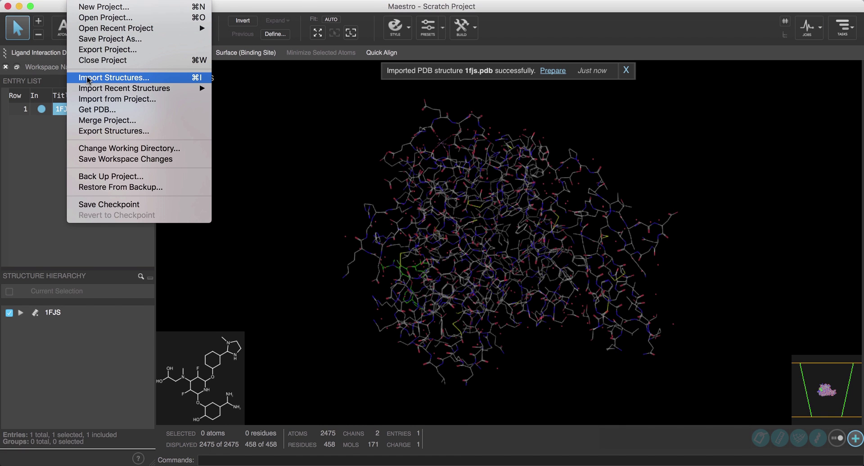
click(322, 131)
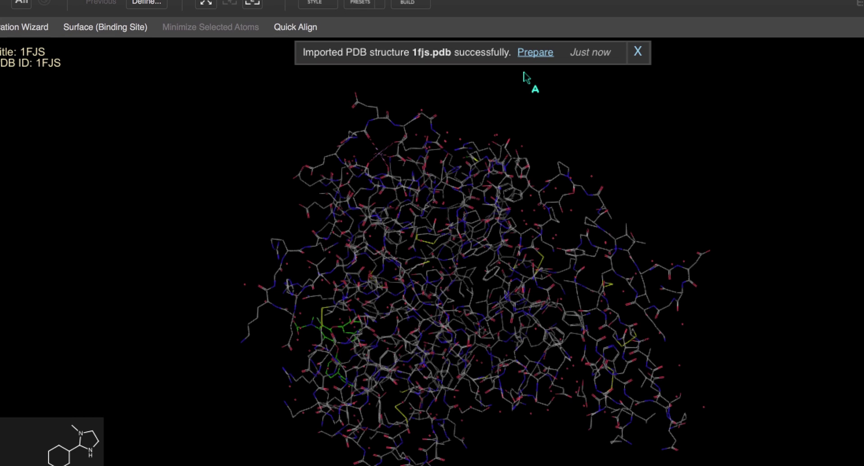
Step: Preprocess 1FJS in the Protein Preparation Wizard and acknowledge the 0.77 Å overlapping-atom report
click(536, 52)
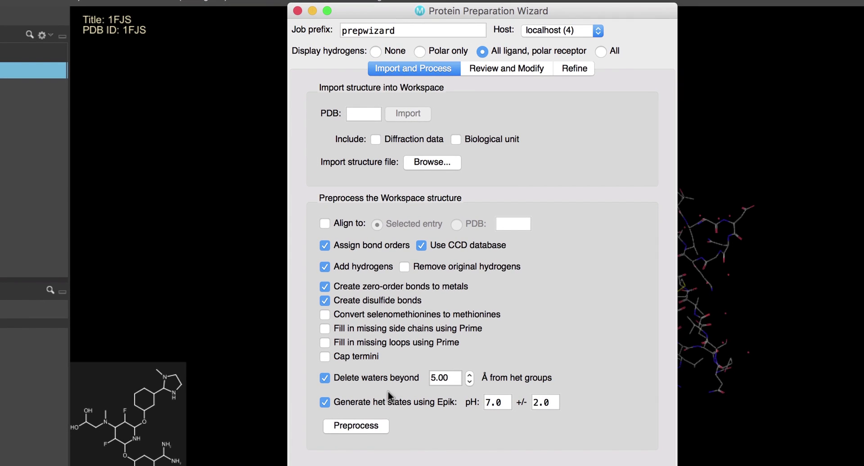
click(374, 431)
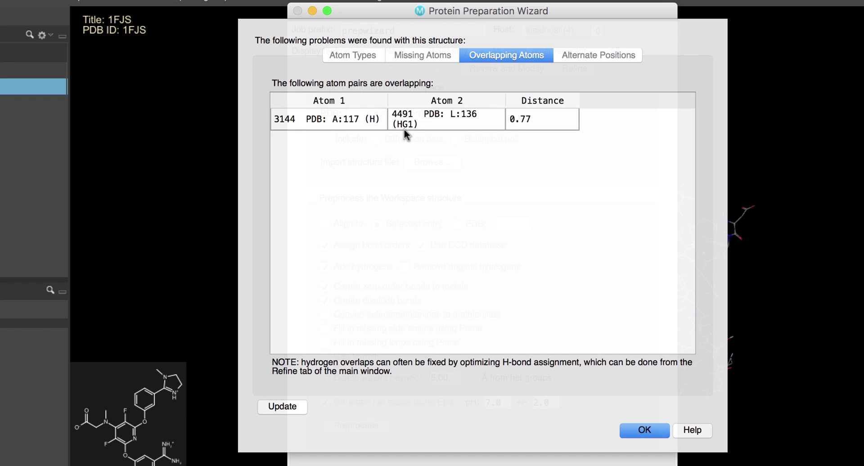
click(652, 431)
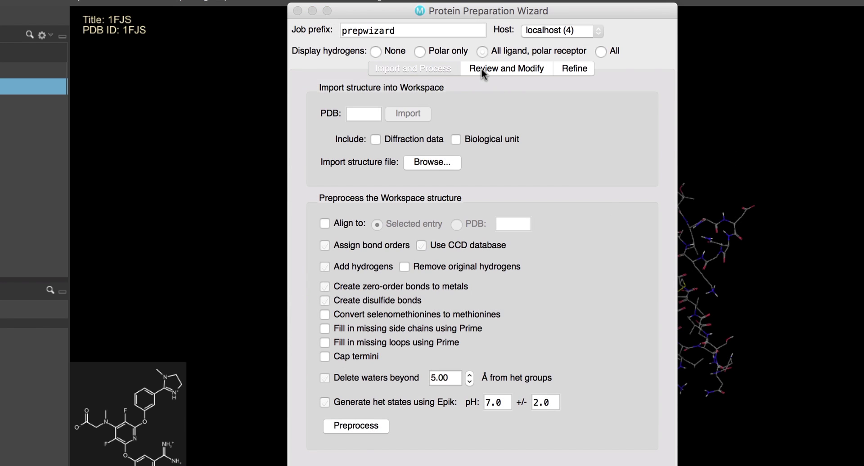
Step: Delete all het groups from A:CA (507) through L:GOL (501) except the Z34 ligand
click(480, 69)
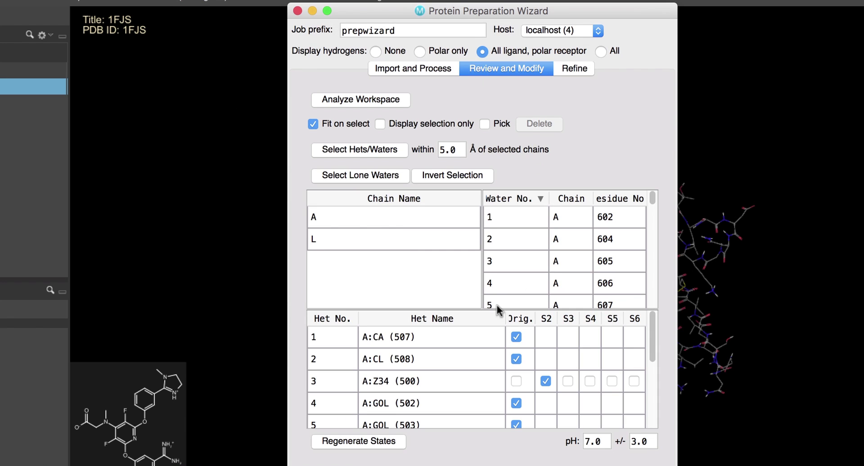
click(447, 336)
scroll(450, 358, down, 3)
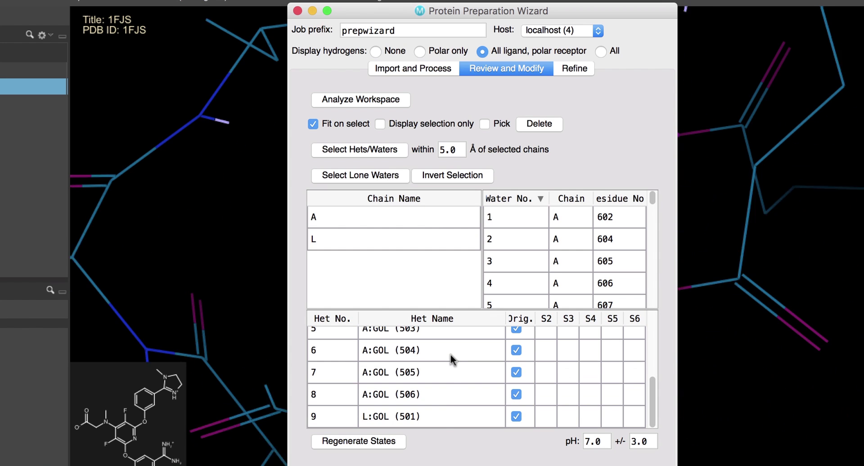
shift+click(448, 411)
scroll(442, 413, up, 1)
scroll(439, 410, up, 3)
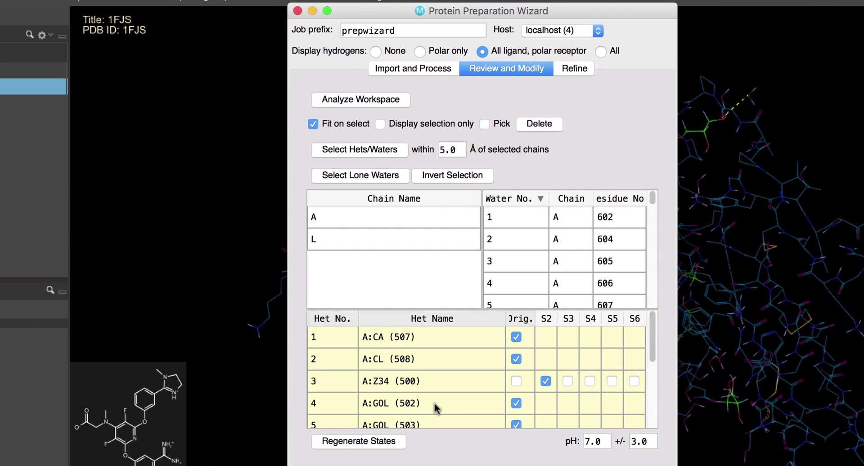
super+click(432, 387)
click(546, 125)
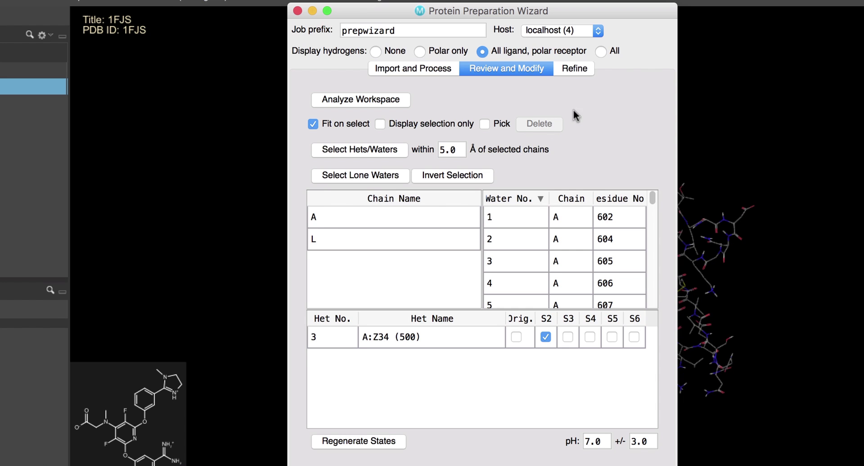
Step: Optimize the hydrogen-bond assignment, then run the restrained minimization
click(578, 69)
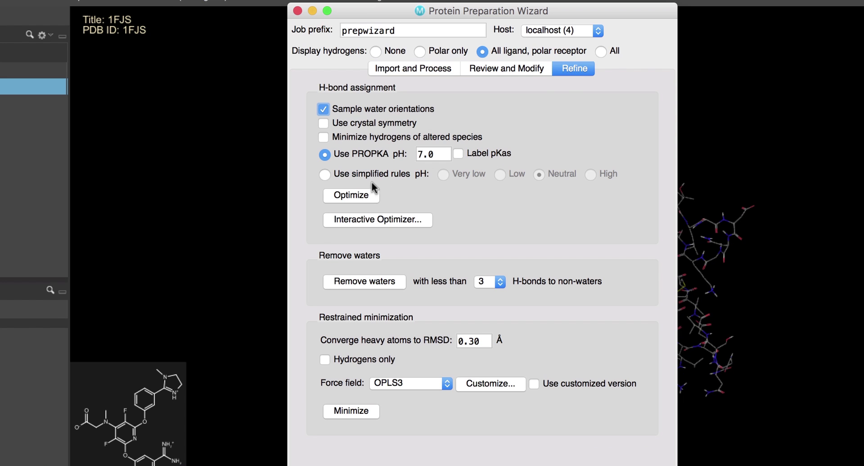
click(360, 195)
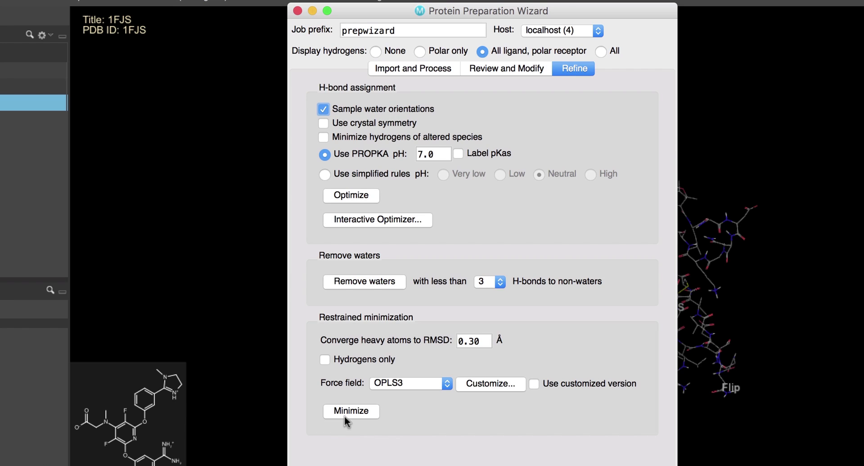
click(345, 415)
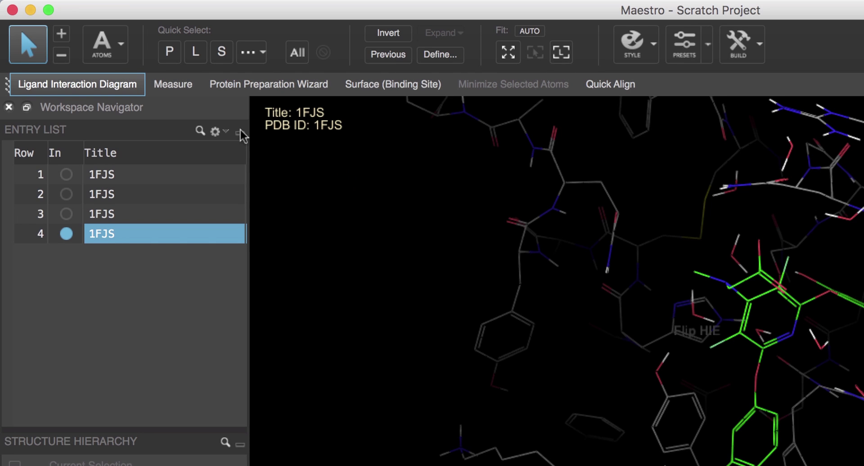
Step: Pick single atoms near the ligand, a tyrosine ring carbon and a ligand ring carbon, then clear
click(111, 62)
click(146, 79)
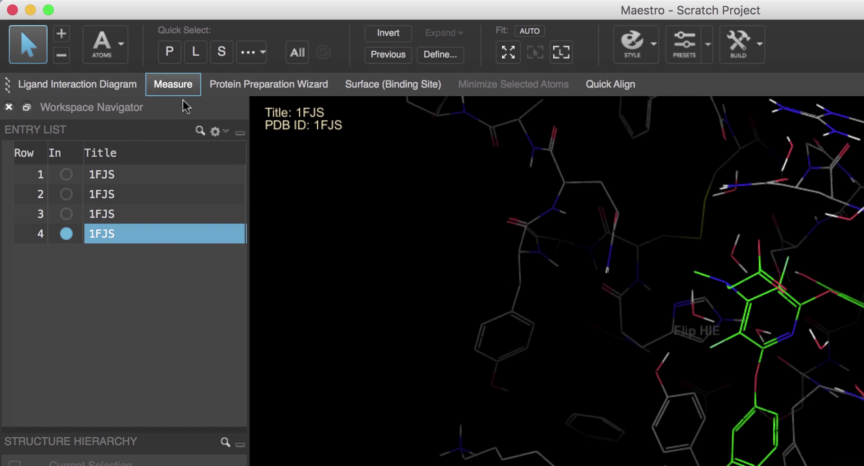
click(657, 374)
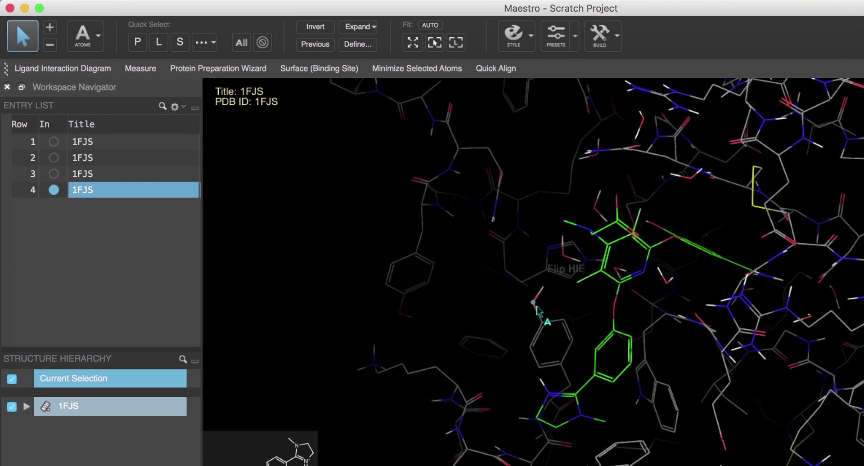
click(564, 319)
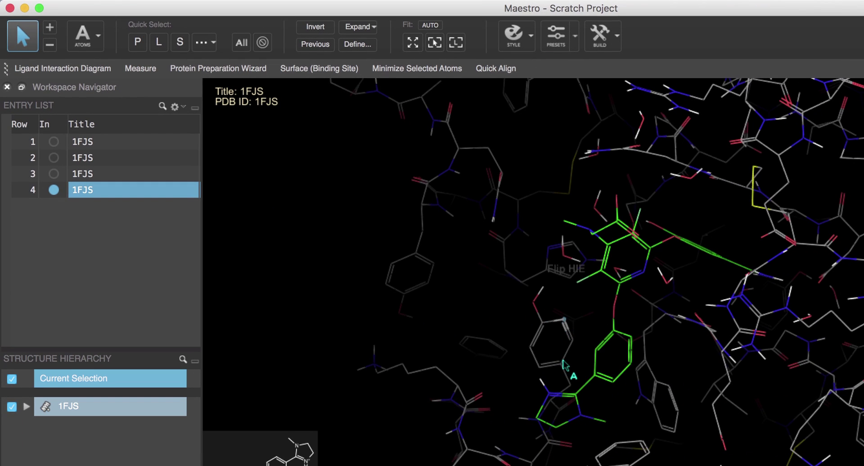
click(612, 332)
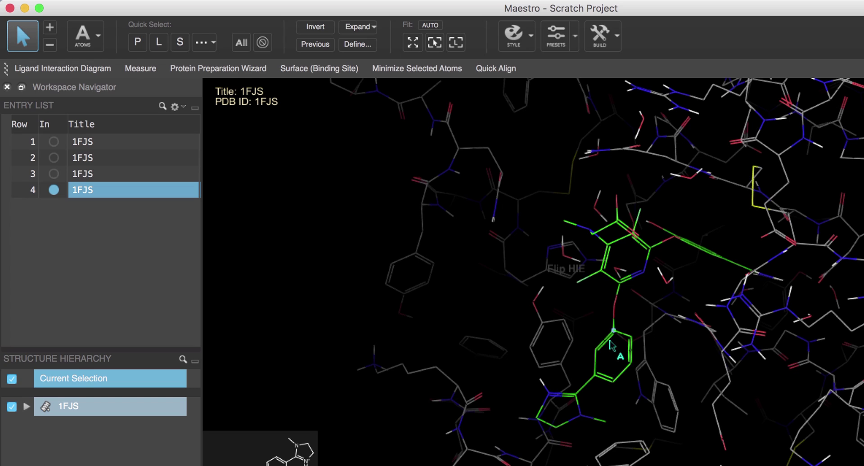
click(460, 299)
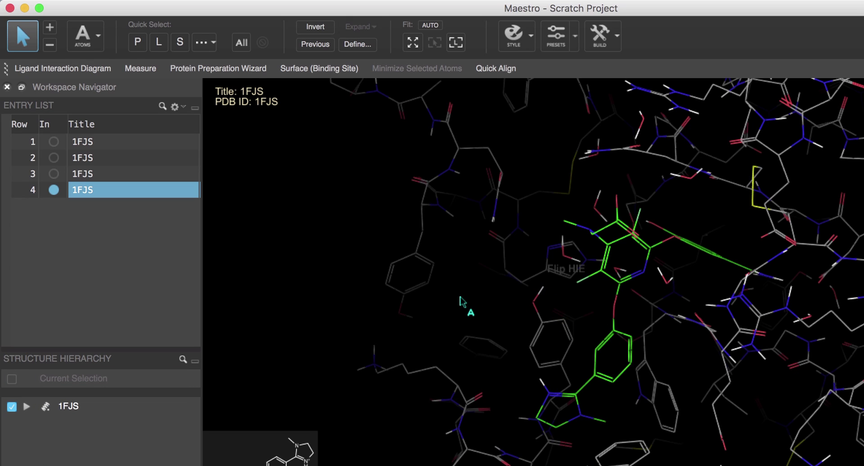
Step: Select the tyrosine by residue, then the whole protein chain, and set picking to Molecules
click(93, 42)
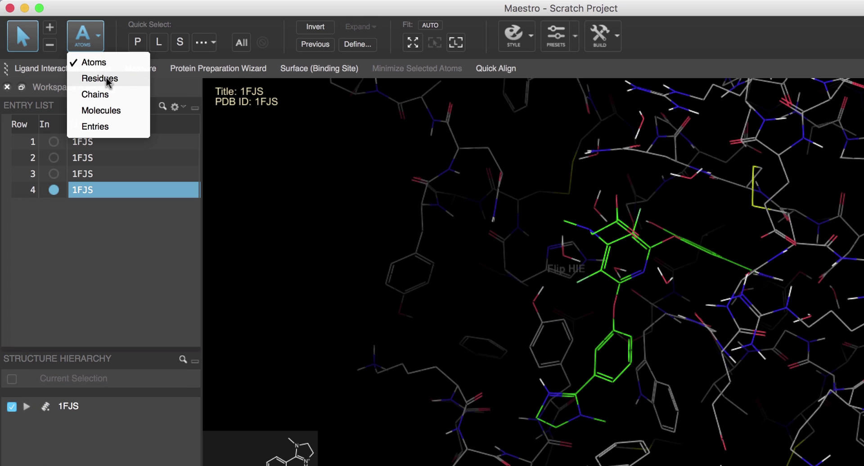
click(100, 78)
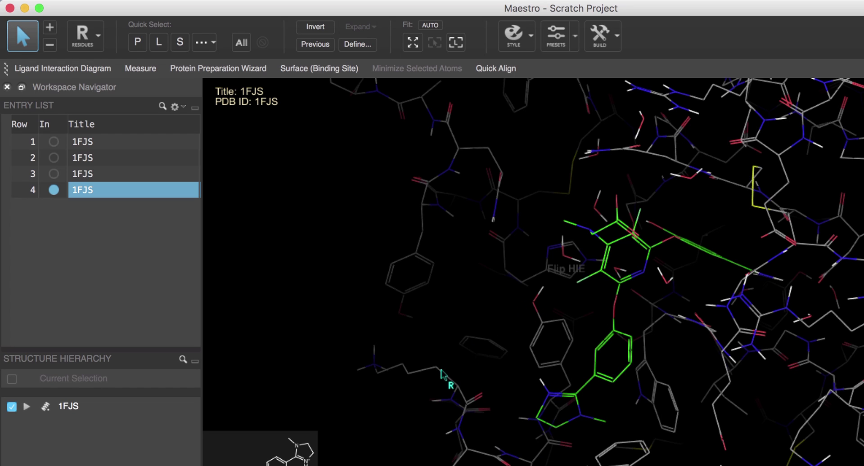
click(533, 305)
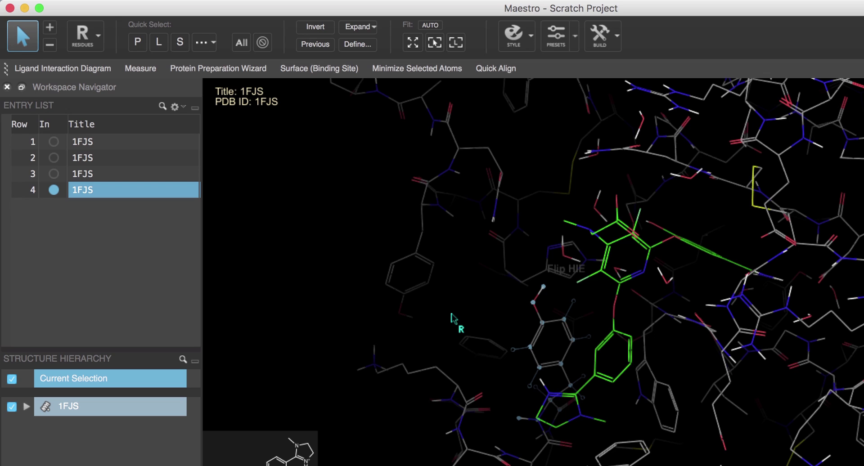
click(83, 34)
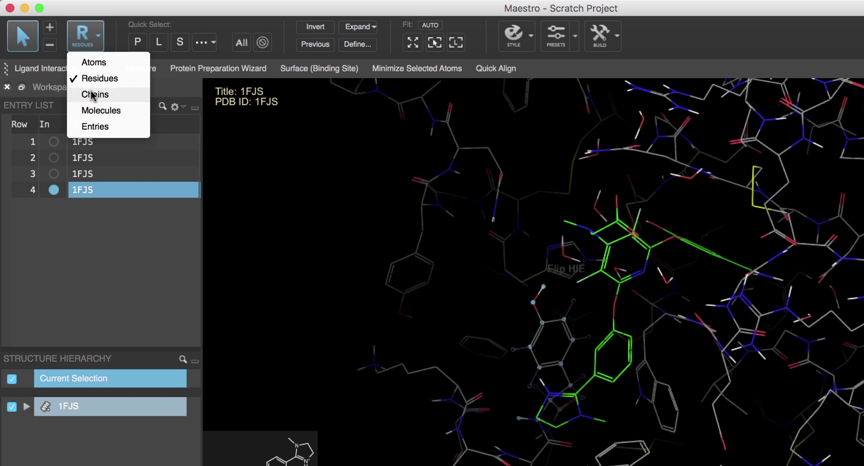
click(92, 94)
click(538, 322)
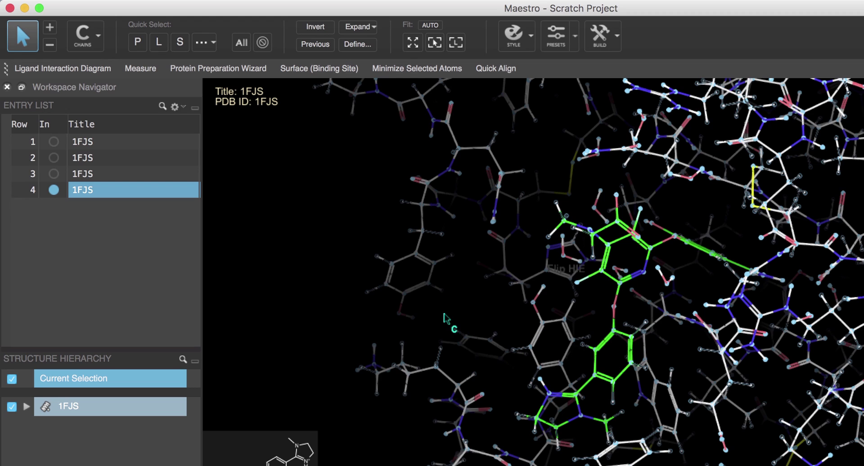
click(82, 34)
click(302, 192)
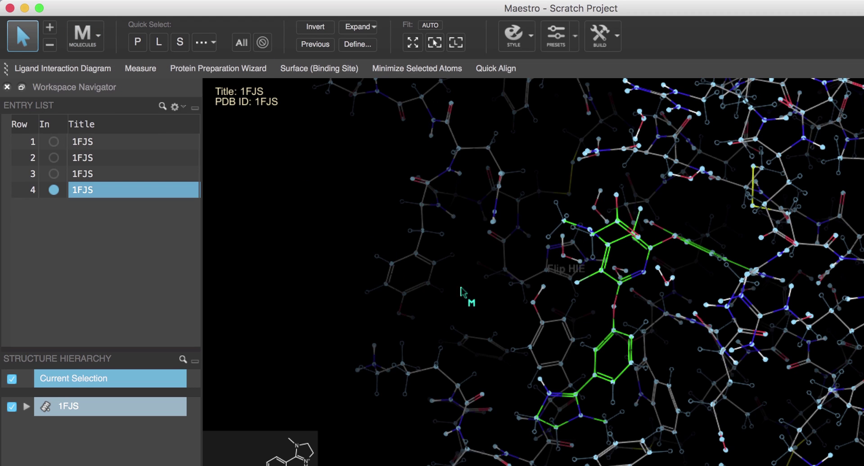
Step: Select only the ligand, then cycle picking through atoms, chains and entries back to residues
click(620, 286)
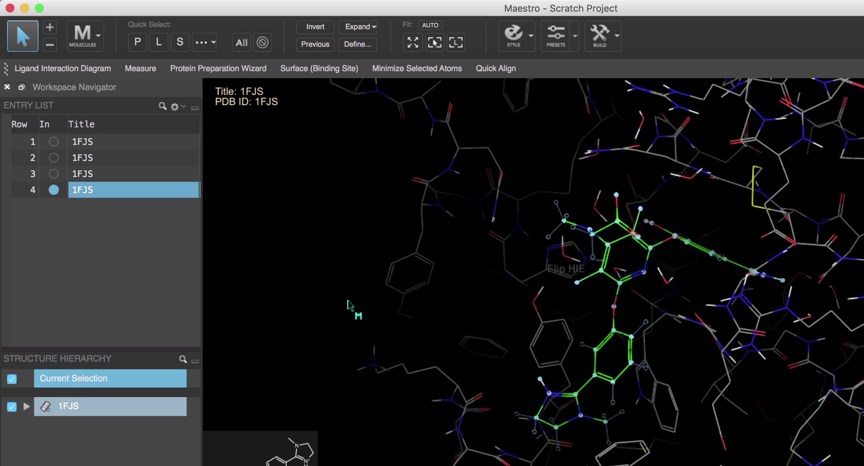
key(a)
key(c)
key(e)
key(r)
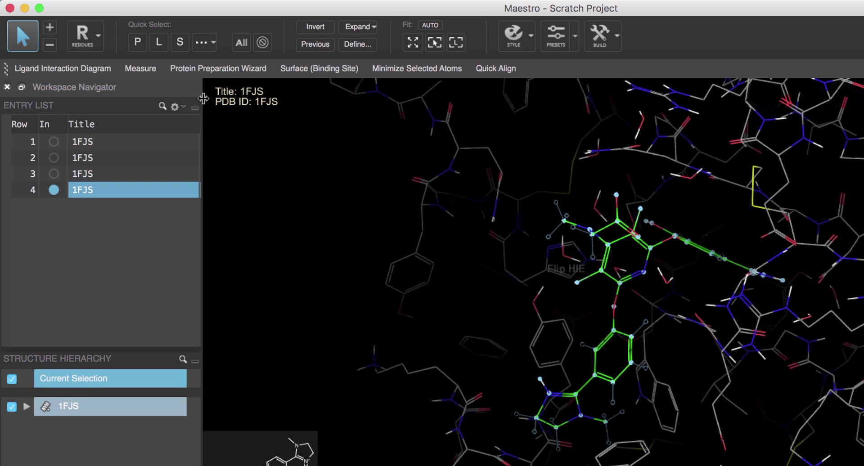
click(52, 28)
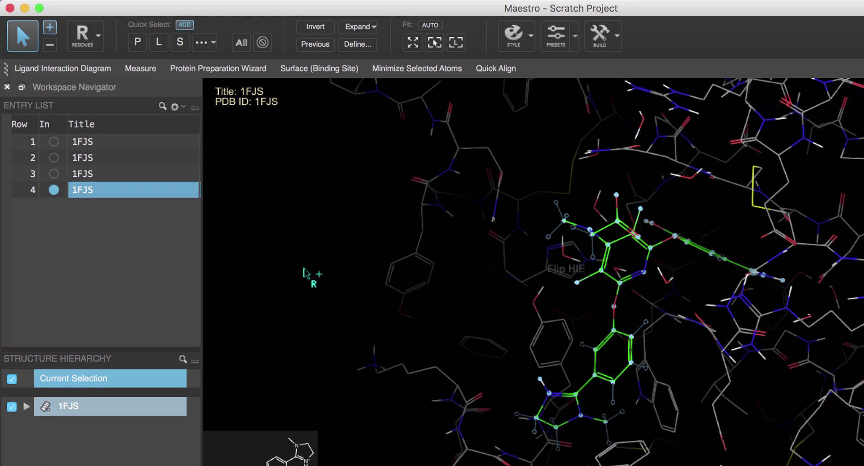
click(446, 267)
click(494, 215)
click(549, 321)
click(683, 319)
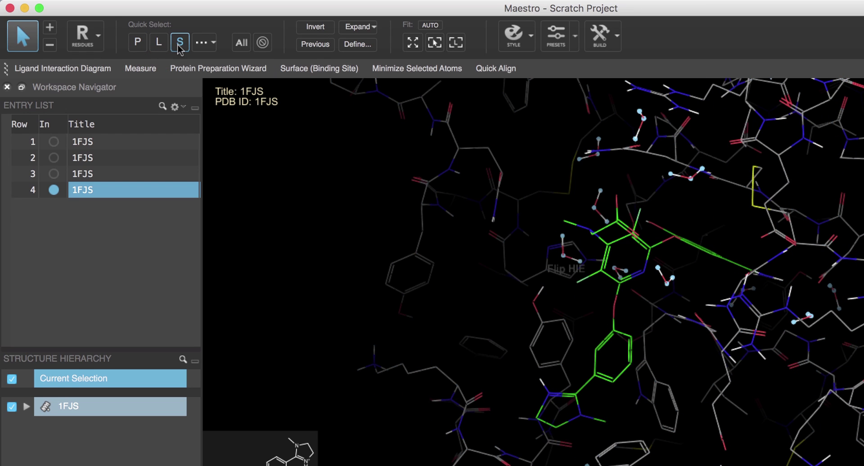
click(203, 43)
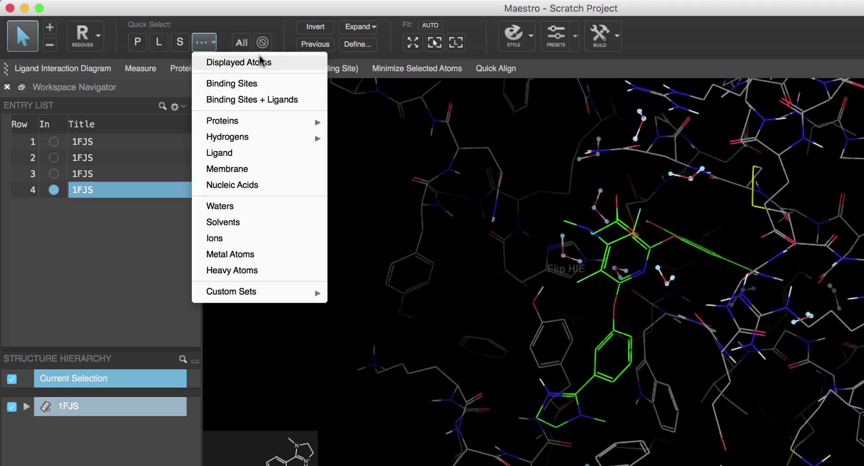
click(261, 100)
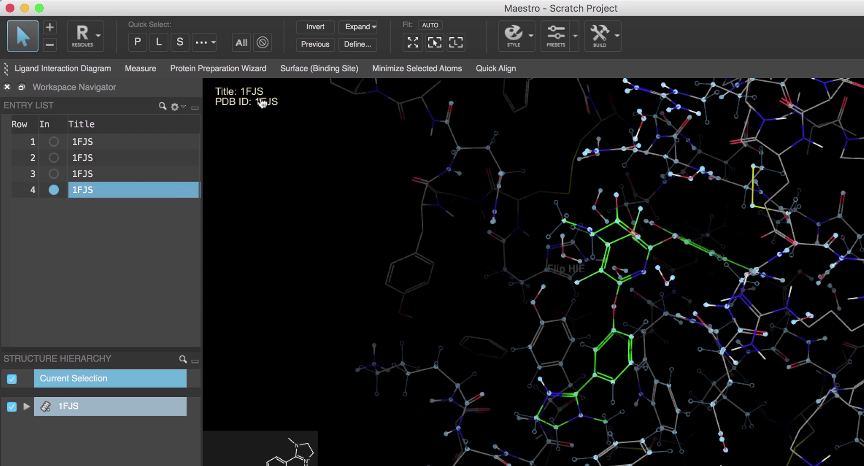
click(159, 42)
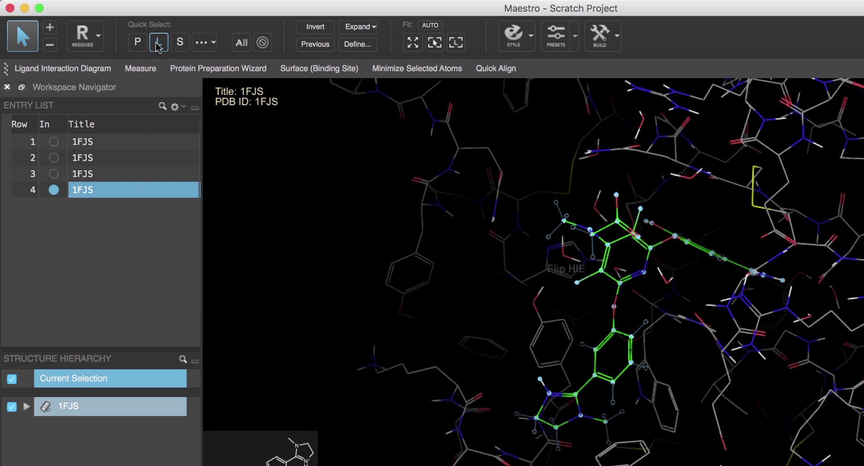
click(360, 26)
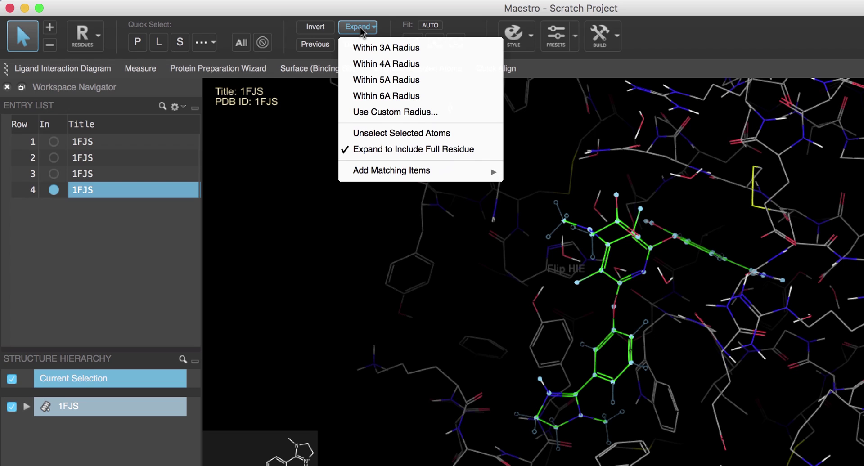
click(426, 79)
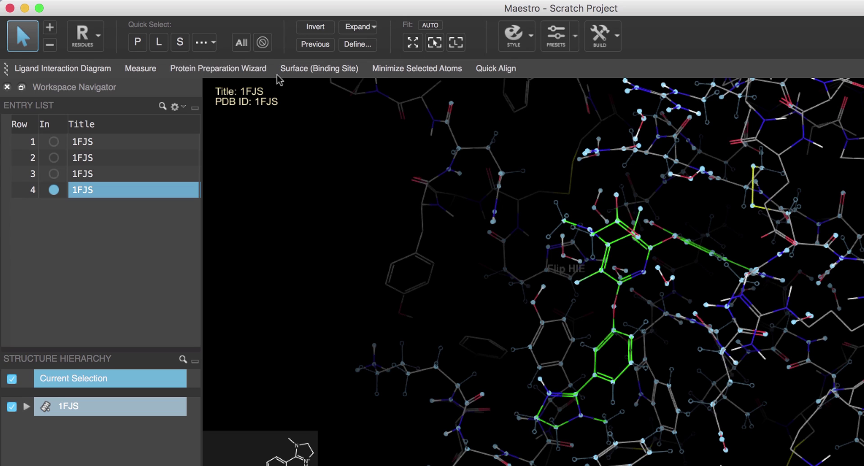
click(243, 45)
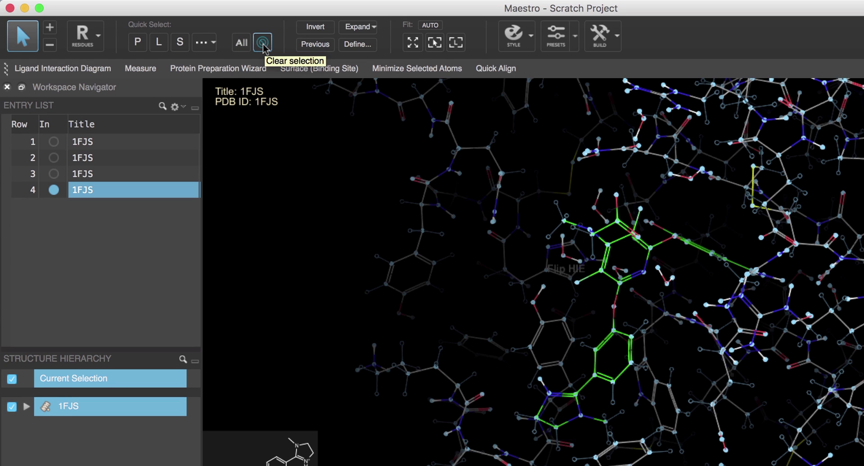
click(263, 42)
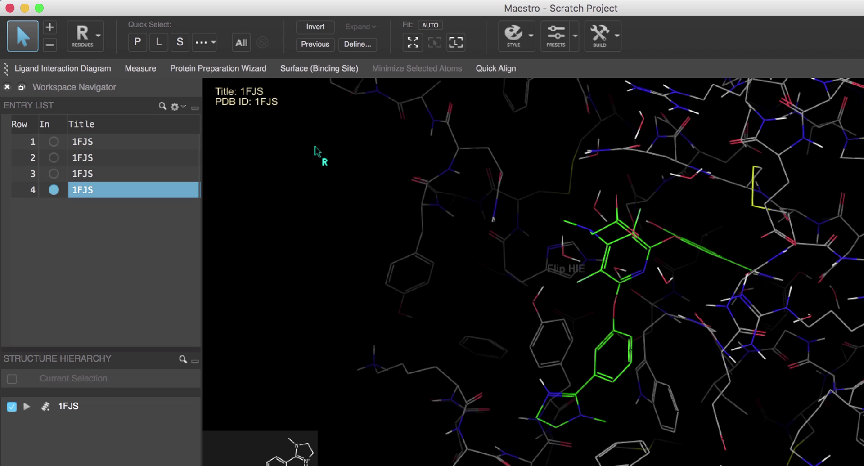
Step: Label the selected ligand with its residue information, Z34 500
click(161, 45)
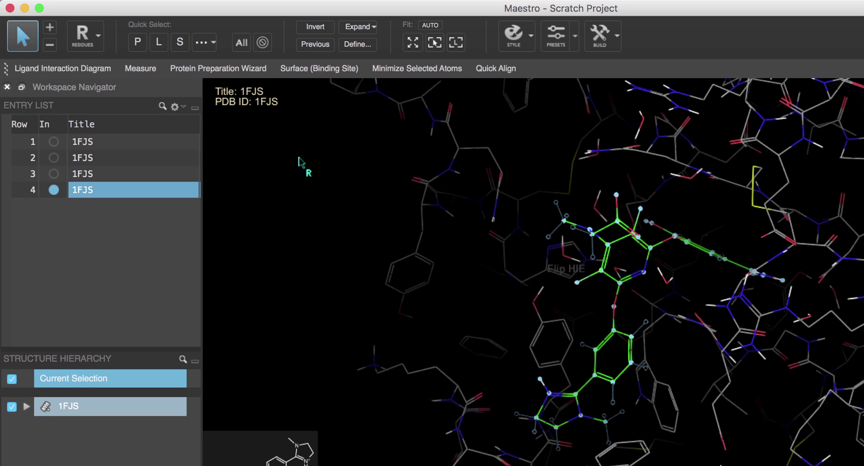
click(522, 46)
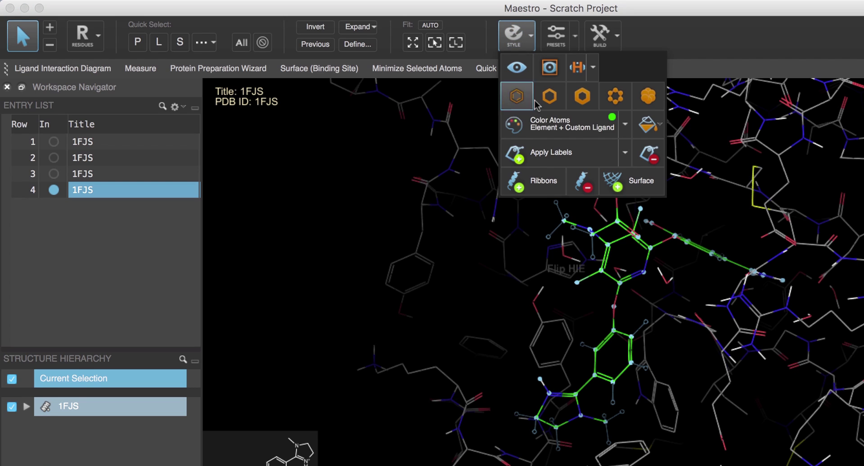
click(628, 155)
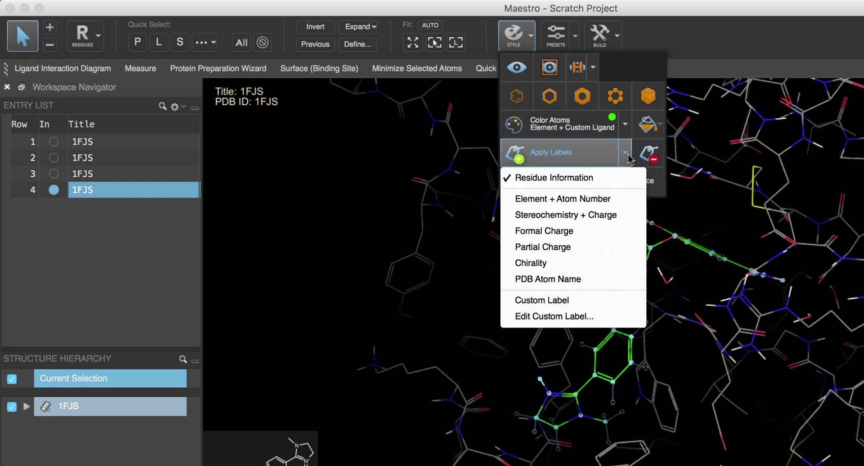
click(626, 154)
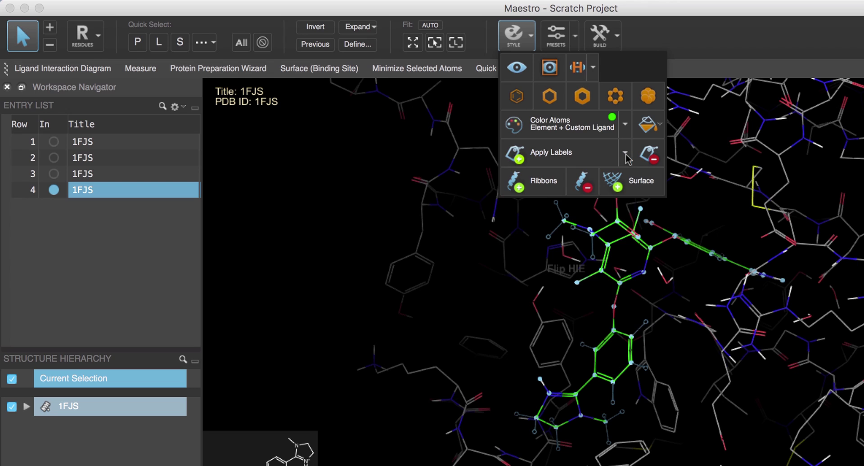
click(565, 153)
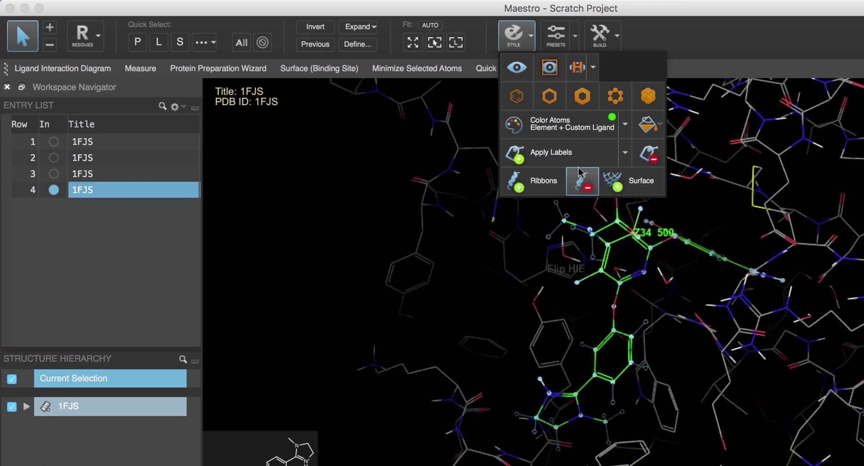
Step: Show the protein as ribbons coloured by Chain Name and clear the selection
click(138, 42)
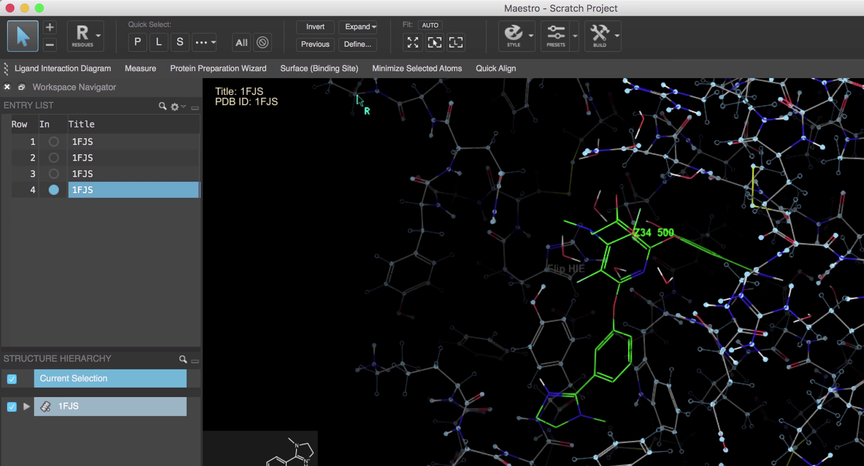
click(529, 44)
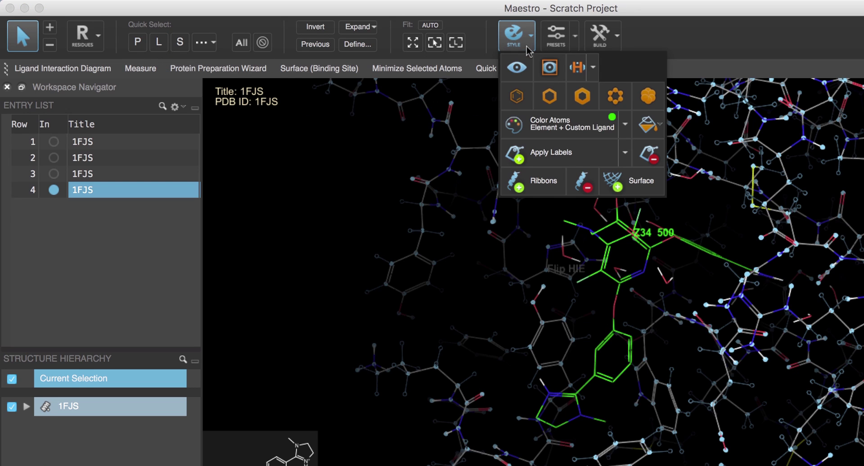
click(535, 182)
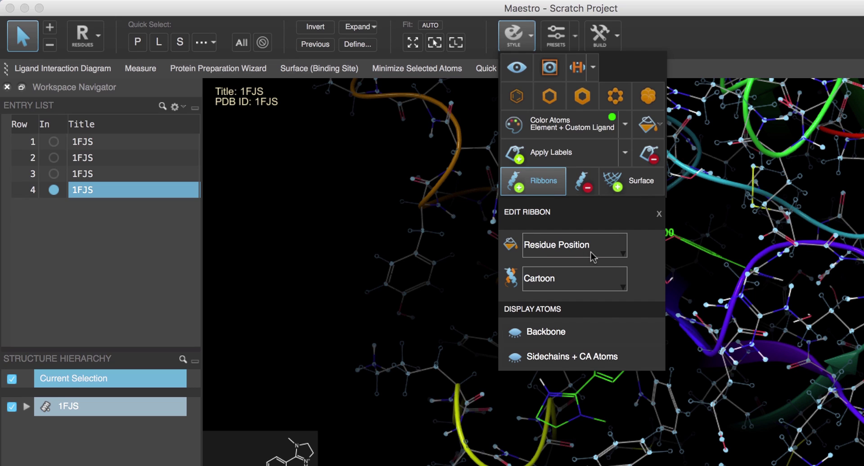
click(623, 247)
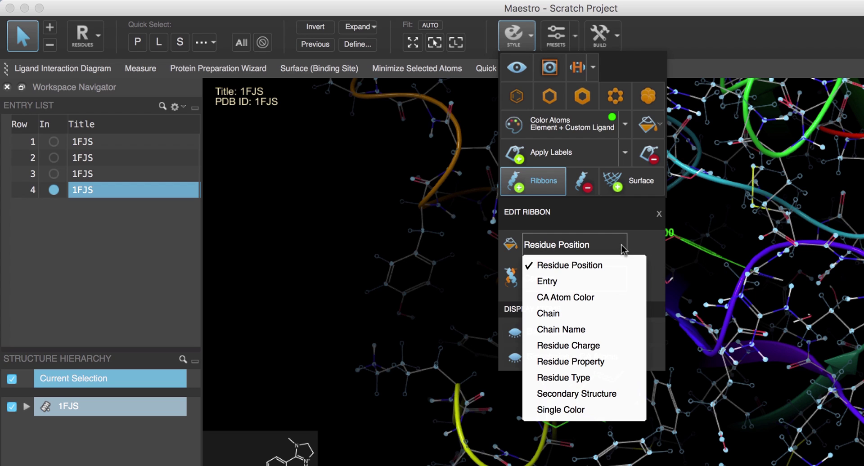
click(603, 394)
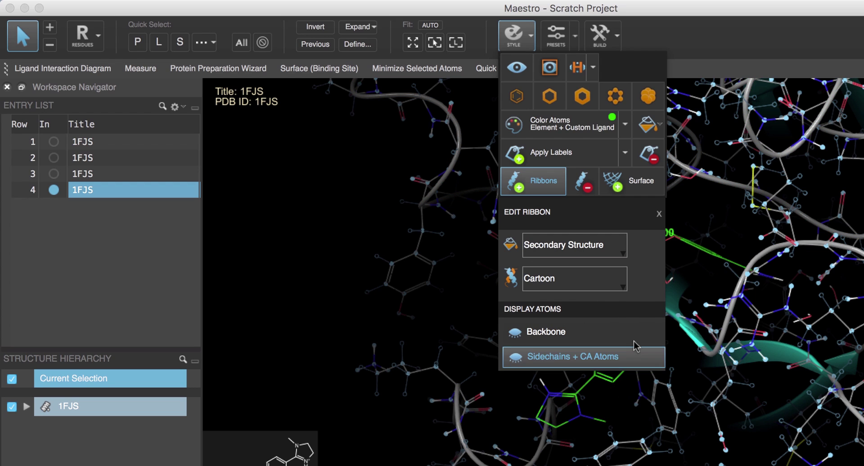
click(608, 247)
click(577, 330)
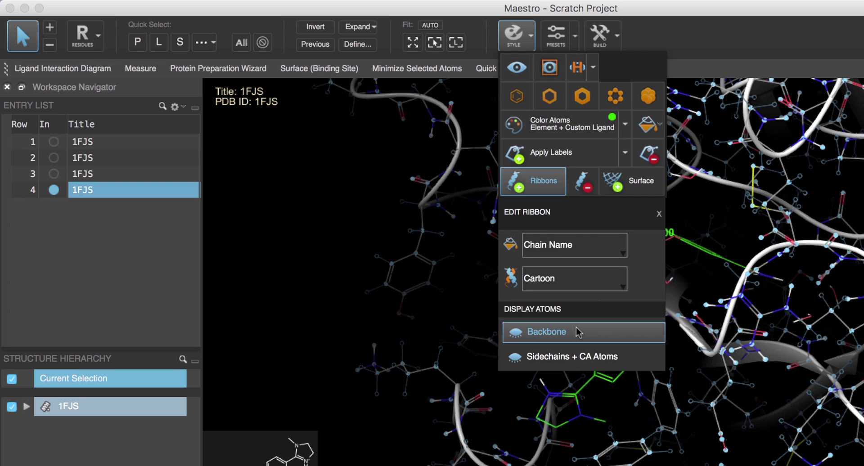
click(282, 251)
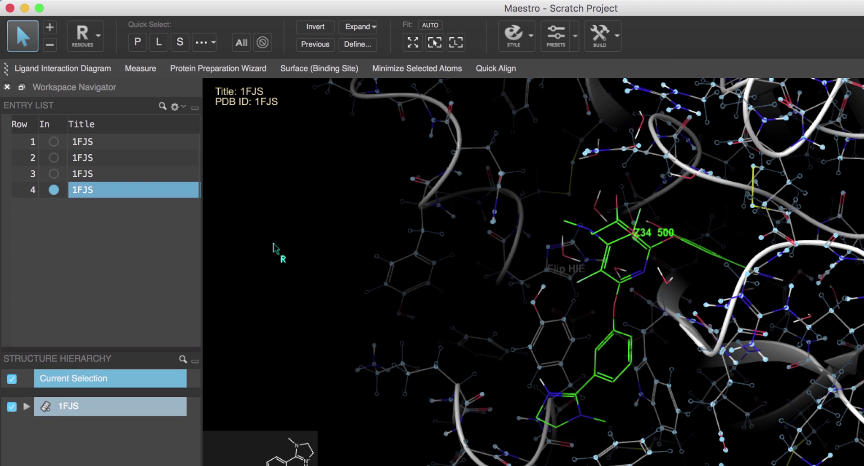
click(289, 248)
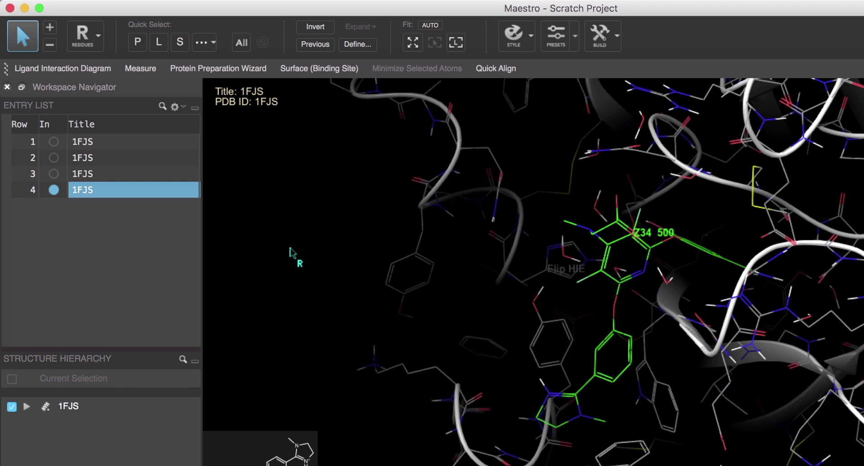
click(449, 177)
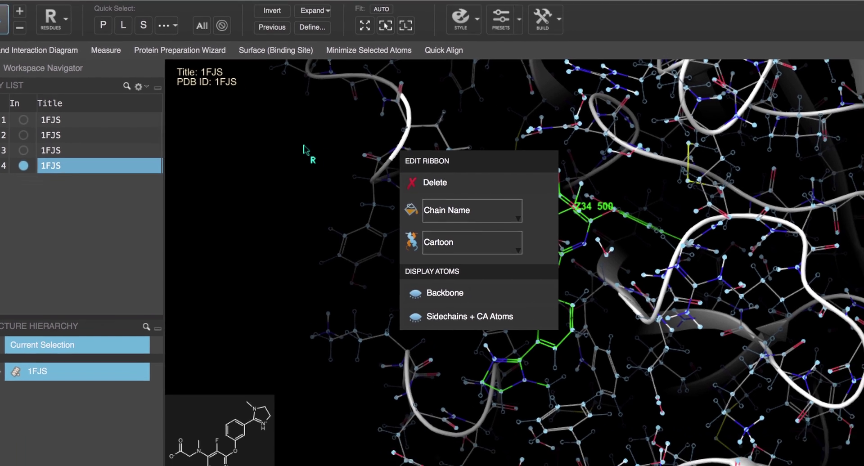
click(350, 173)
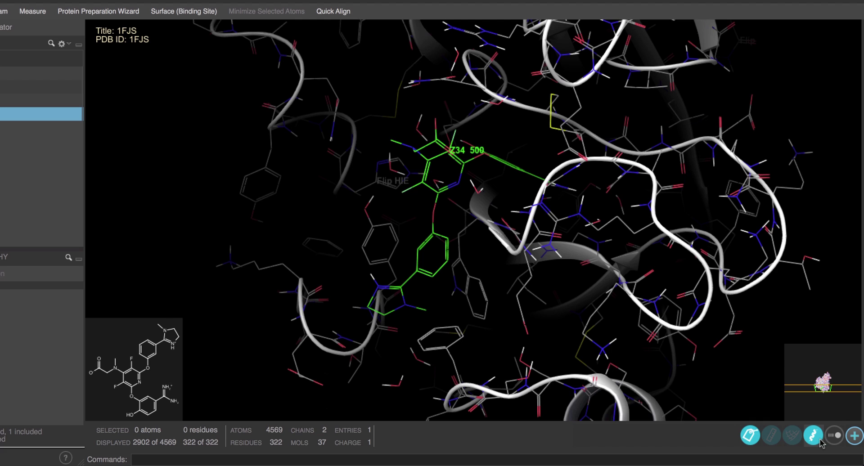
Step: Toggle the residue labels and ribbons off and back on, then bring up the display style options
click(755, 442)
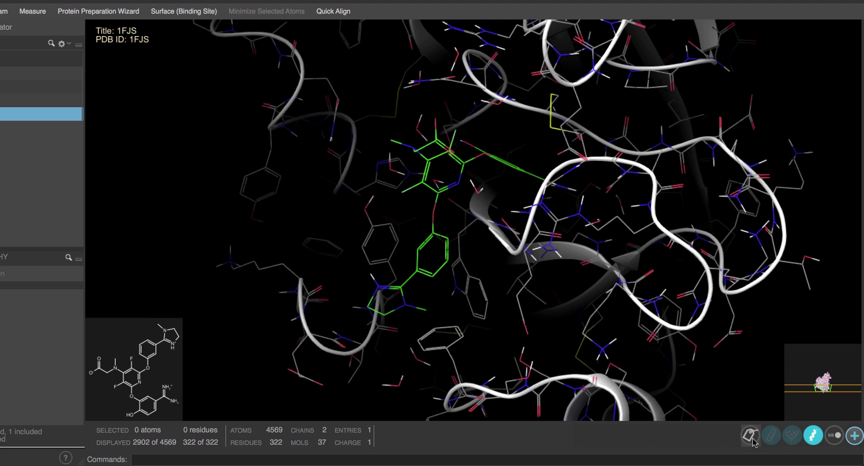
click(813, 435)
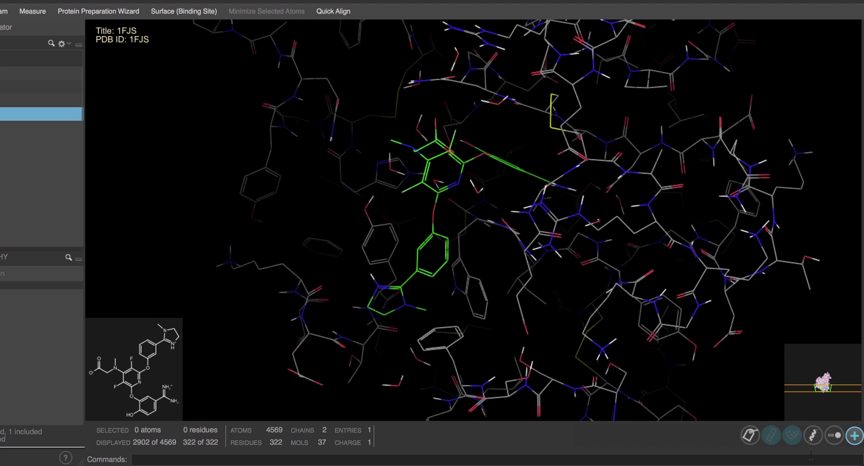
click(813, 435)
click(750, 435)
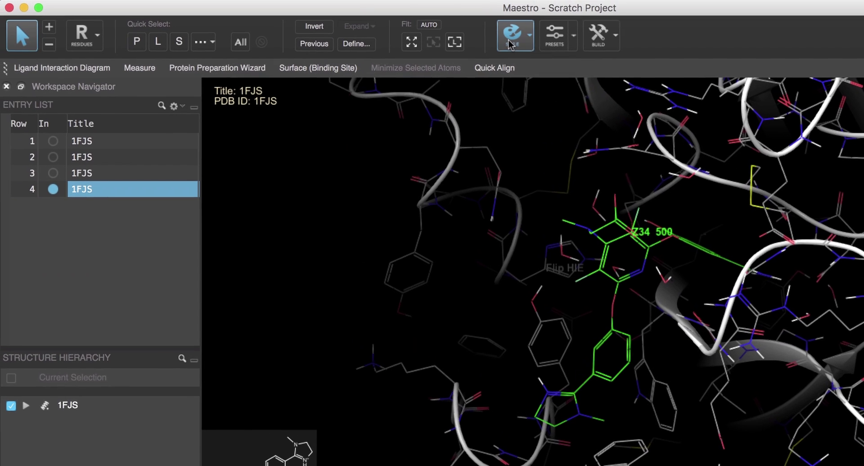
click(515, 40)
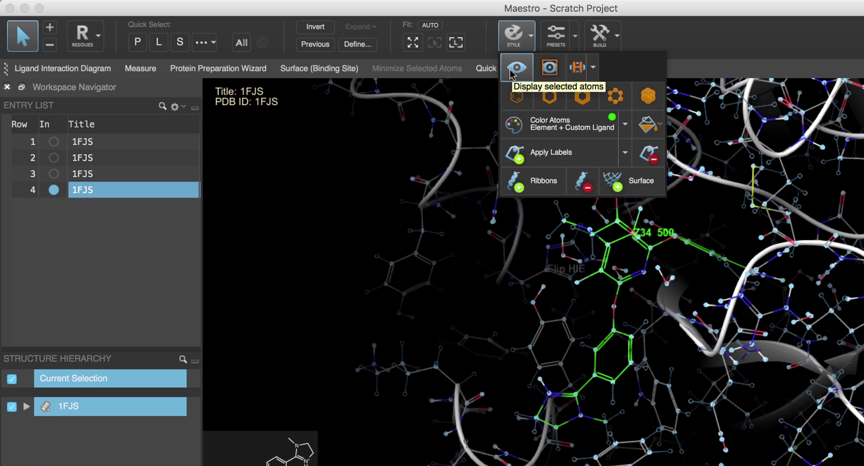
Step: Select the protein and cycle the display of unselected atoms, ending with them dimmed
click(134, 45)
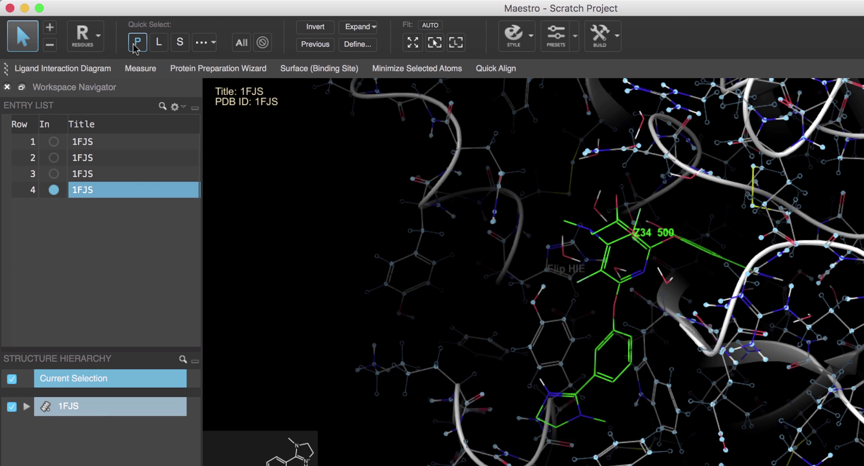
click(527, 39)
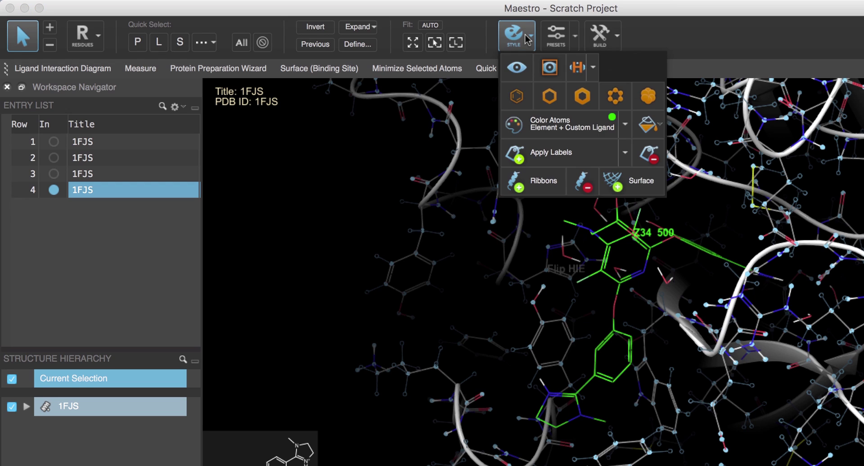
click(519, 68)
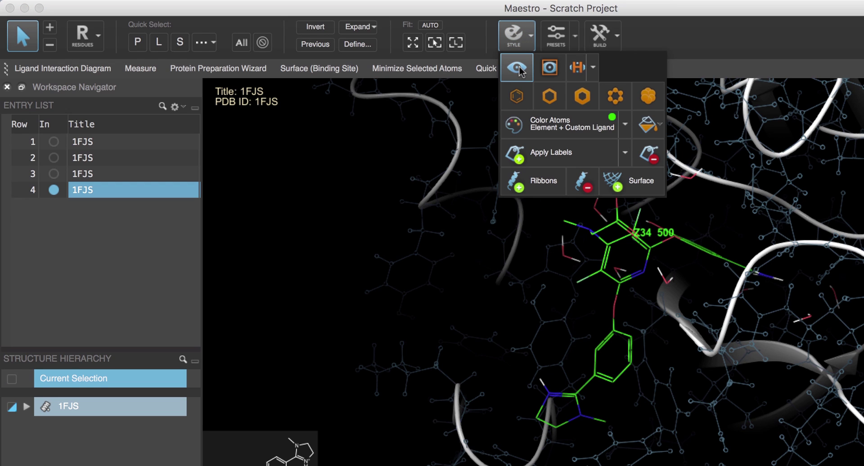
click(518, 68)
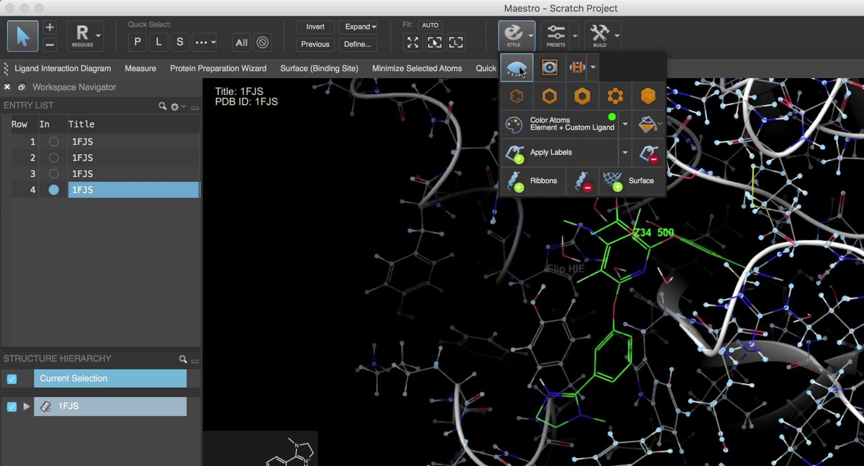
click(519, 69)
click(518, 68)
click(518, 69)
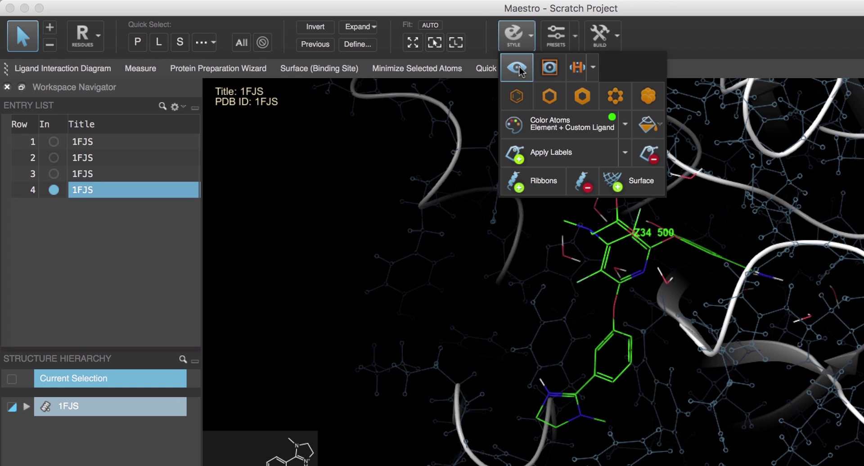
click(211, 44)
Step: Select the binding sites and ligands and show their atoms with polar hydrogens only
click(216, 100)
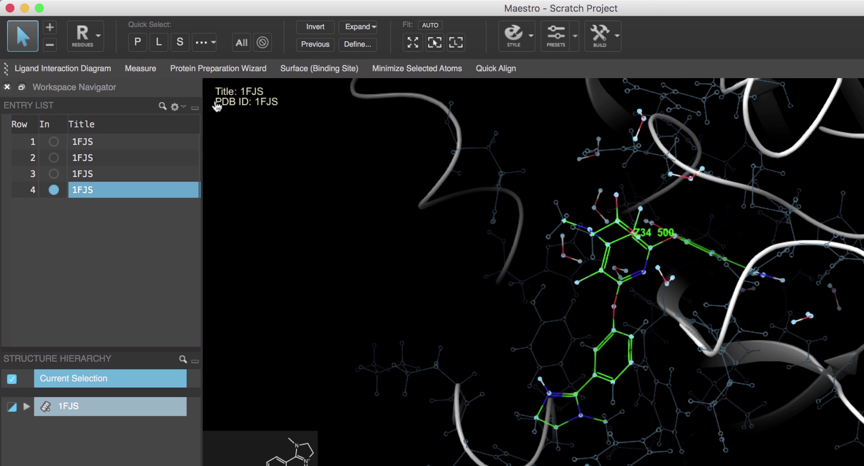
click(525, 42)
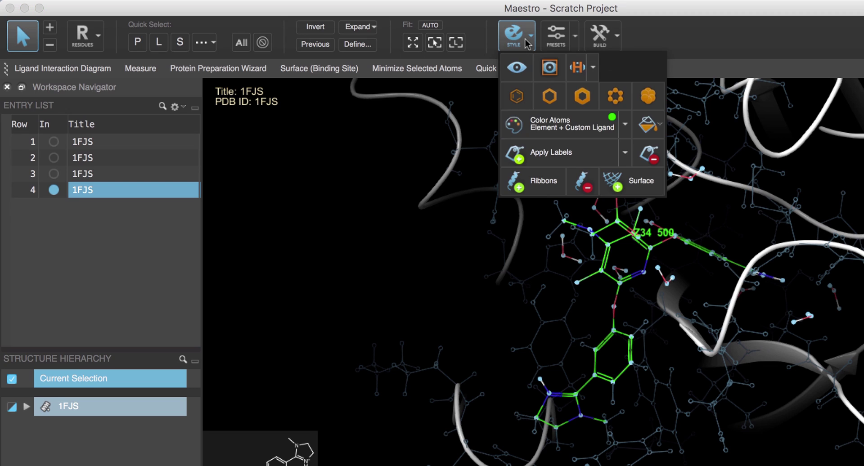
click(550, 67)
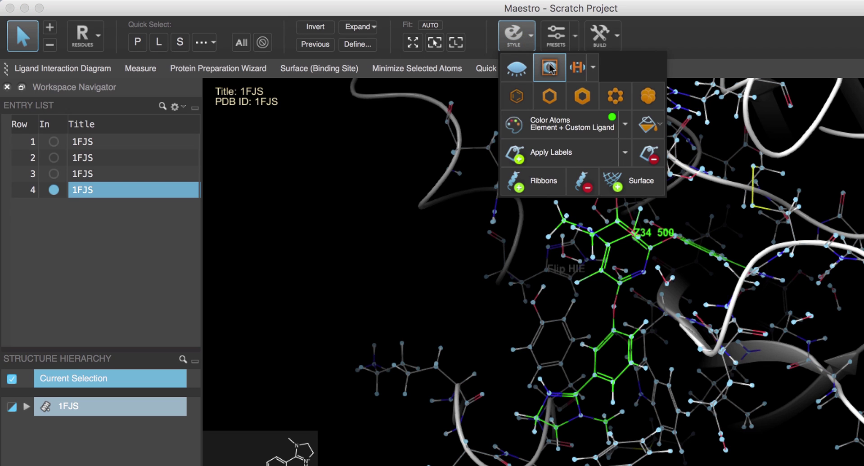
click(578, 68)
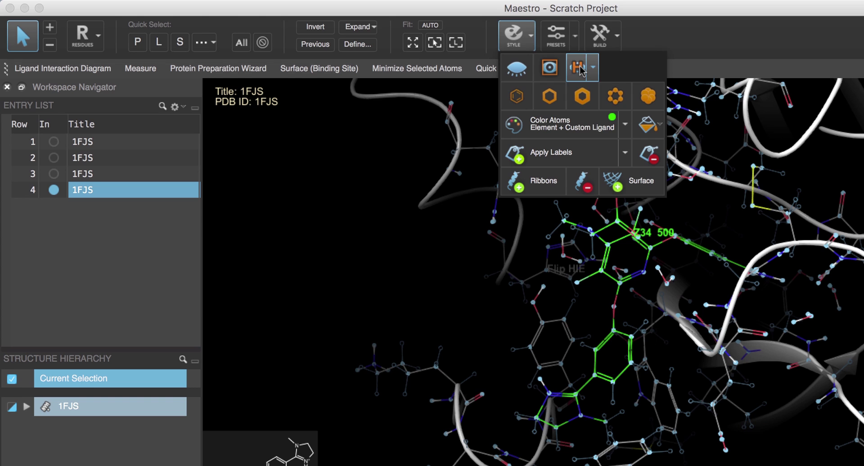
click(415, 135)
middle_drag(410, 136, 391, 131)
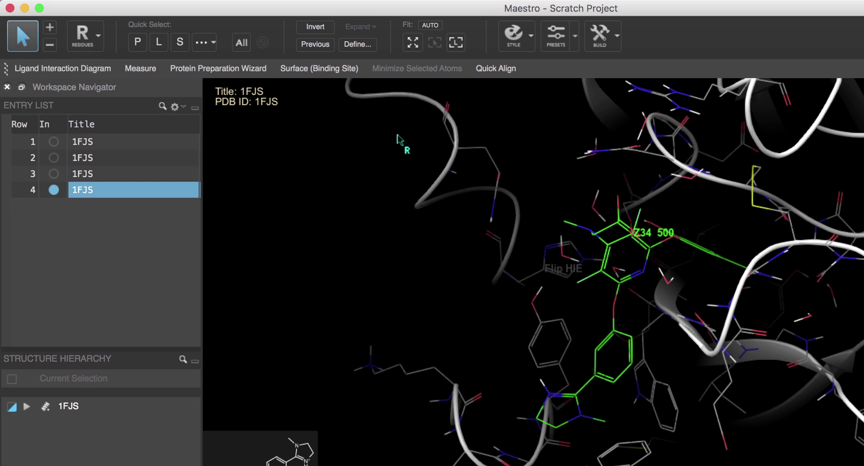
Step: Review the hydrogen display choices in the style options without changing them
click(513, 35)
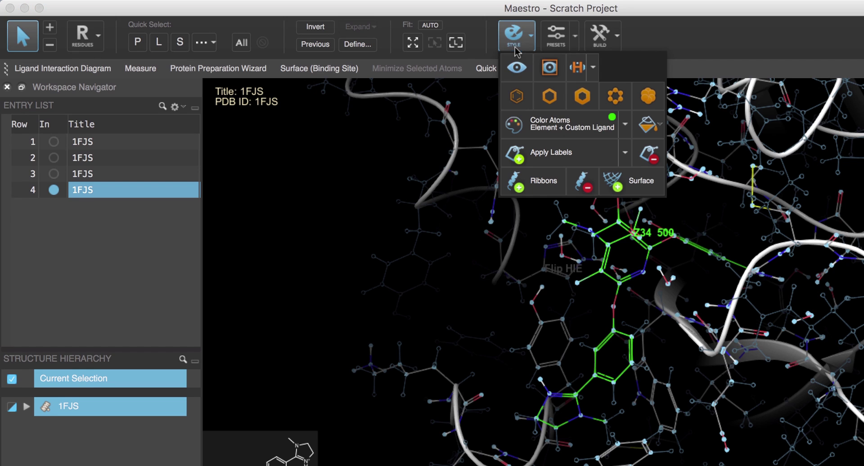
click(595, 72)
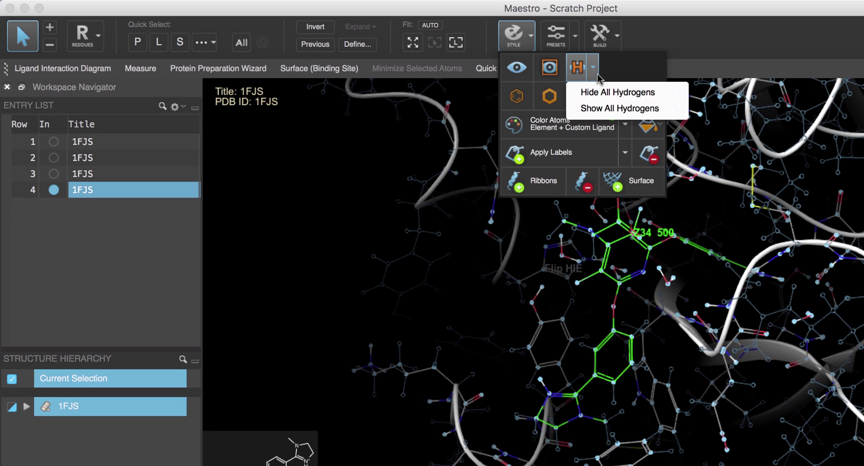
click(597, 74)
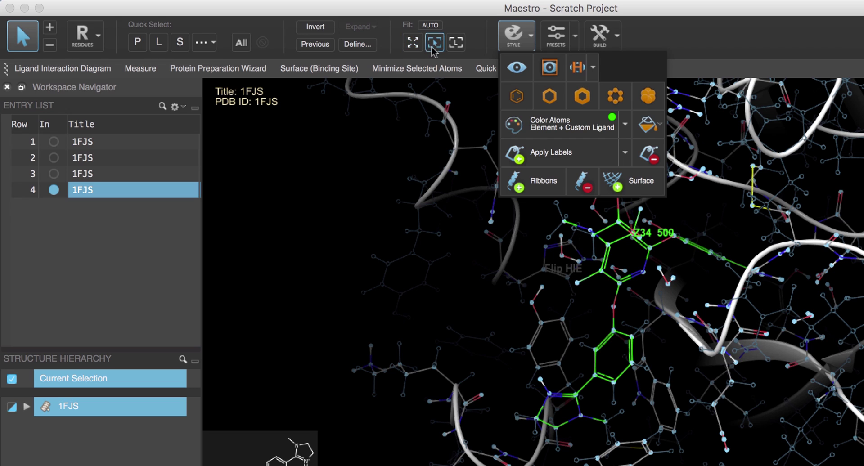
Step: Fit the whole 1FJS protein, then zoom in on the Z34 500 ligand and clear the selection
click(457, 45)
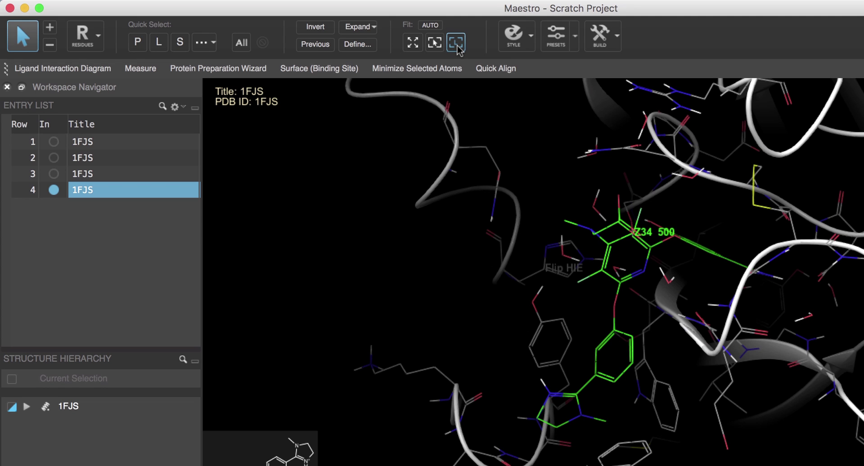
click(414, 48)
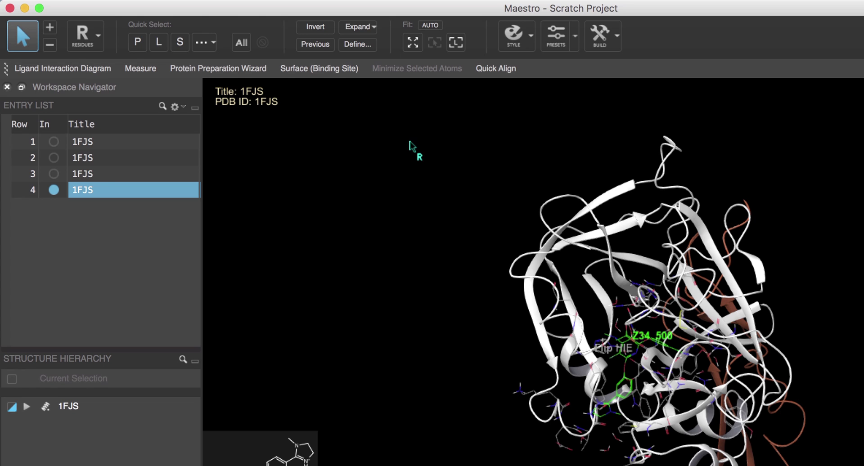
click(609, 415)
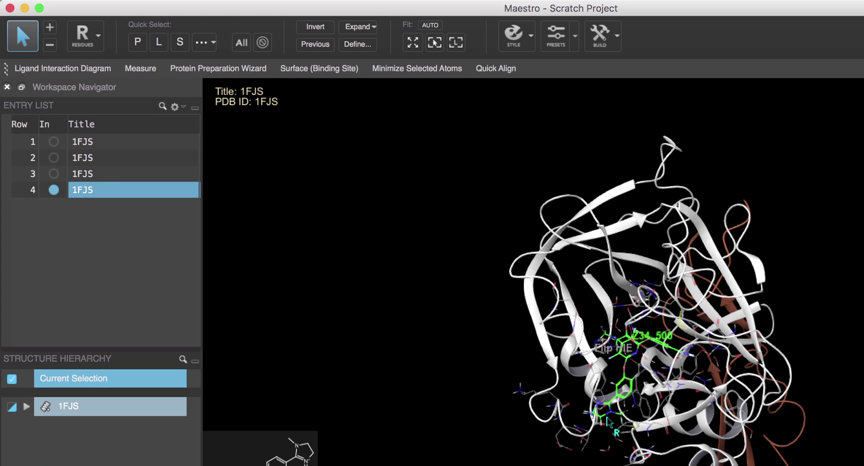
click(439, 45)
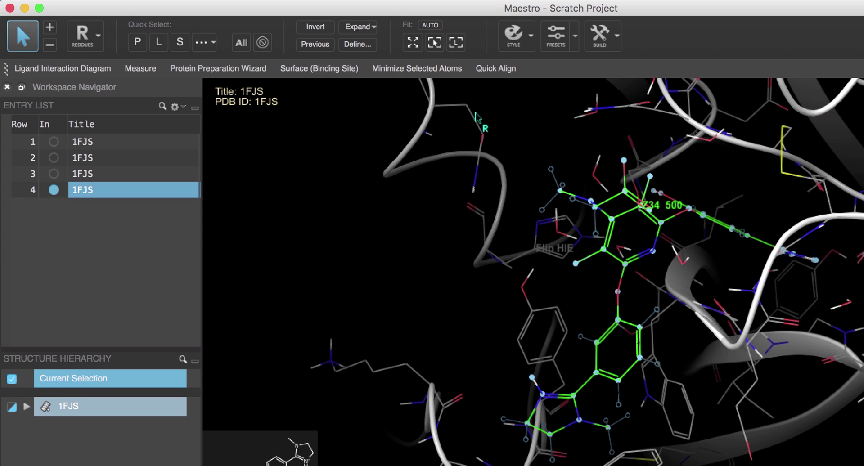
click(468, 290)
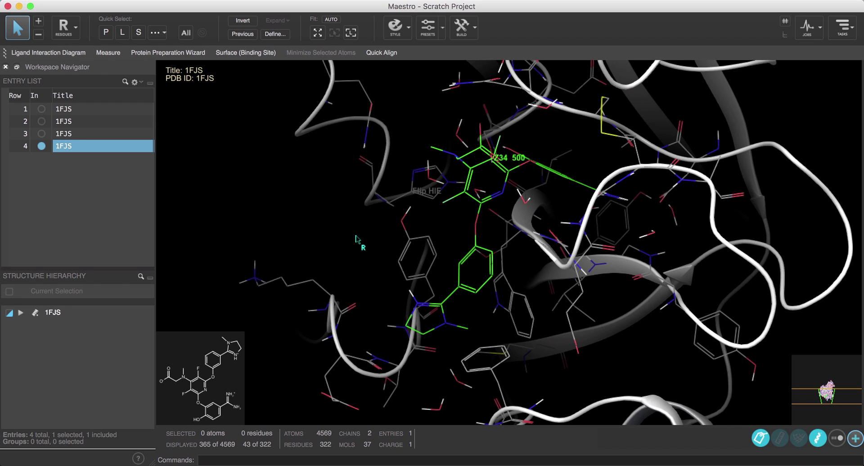
Step: Pan 1FJS out of view, exclude and re-include its entry, then fit the whole protein
right_drag(560, 182, 225, 212)
right_drag(646, 154, 208, 260)
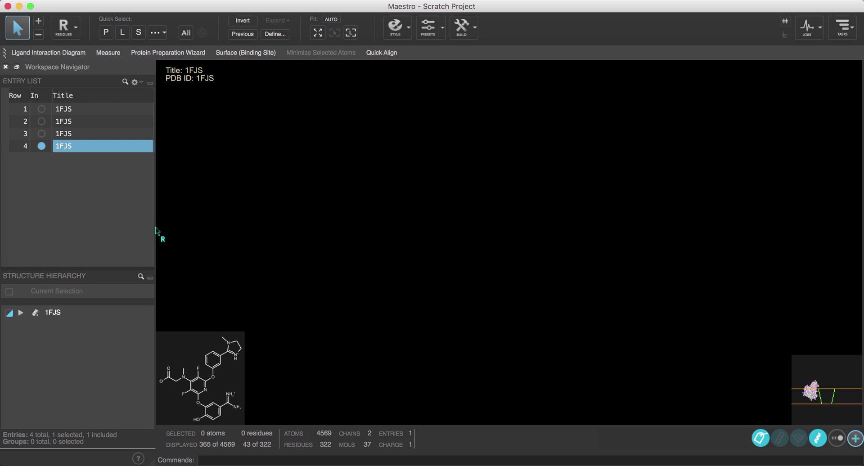
click(41, 146)
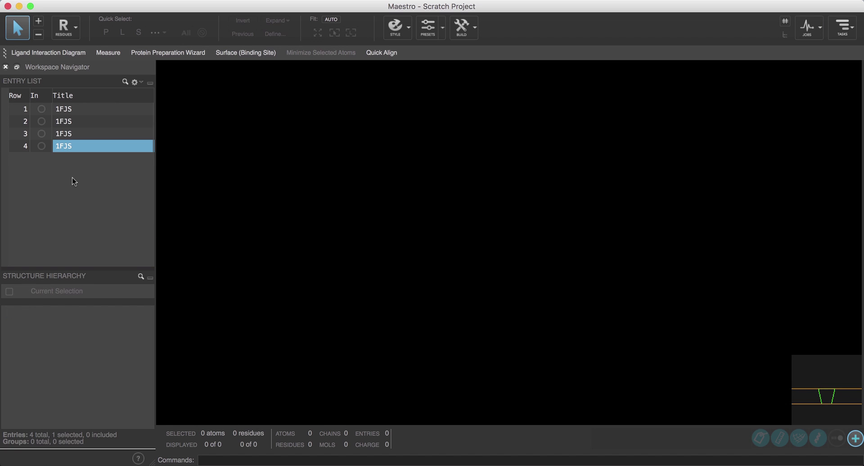
click(42, 147)
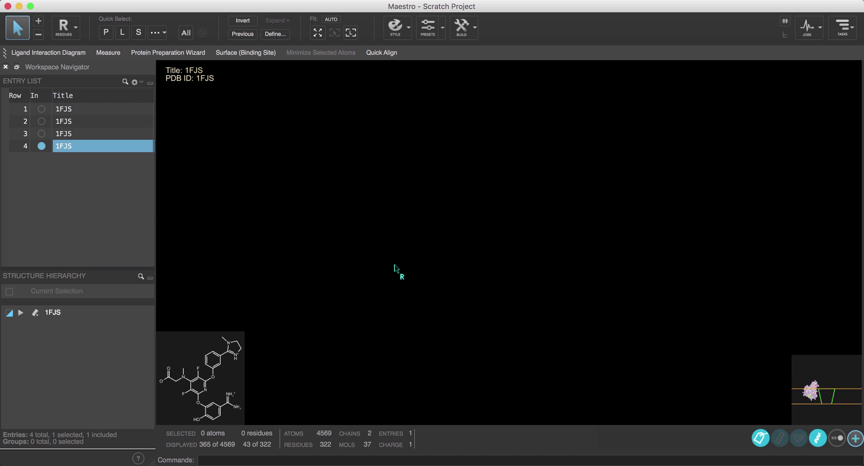
click(321, 36)
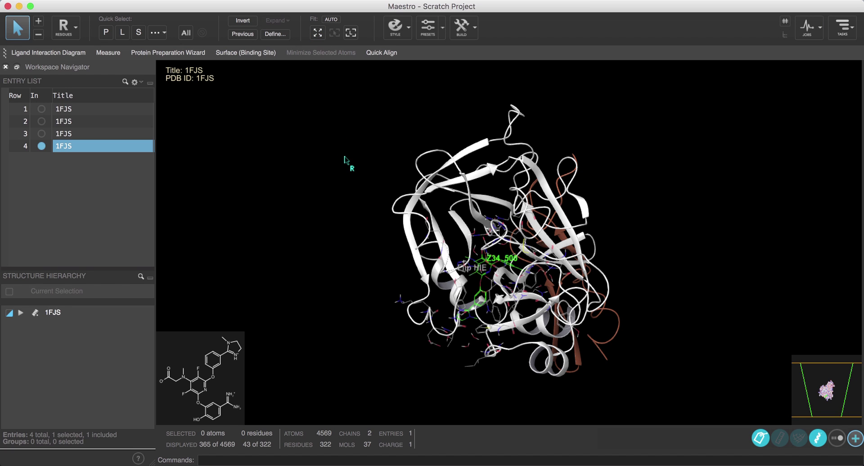
Step: Turn on automatic view fitting (Fit AUTO) and test it by re-including the 1FJS entry
right_drag(664, 168, 120, 266)
click(350, 34)
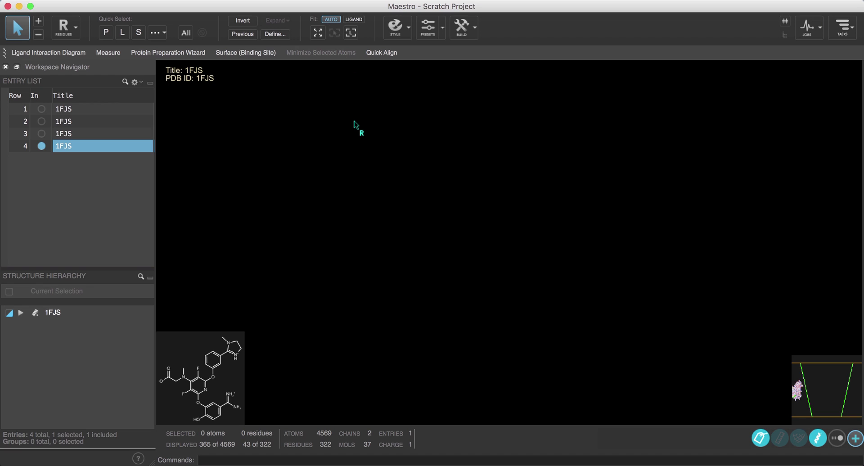
click(42, 146)
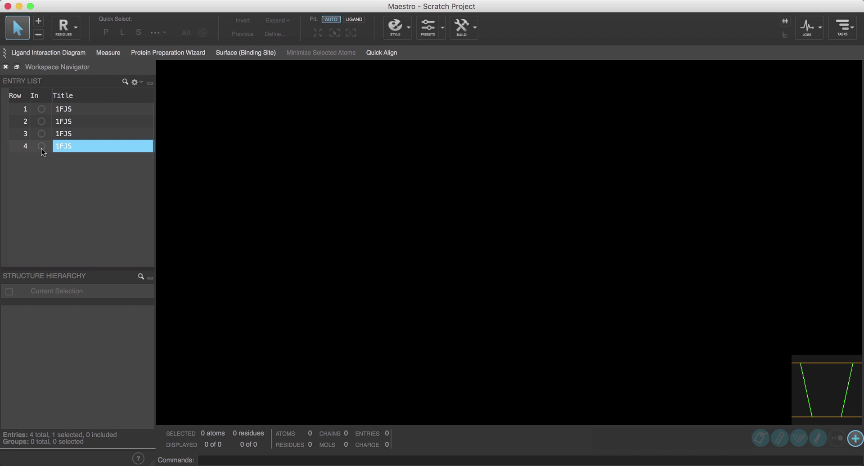
click(41, 147)
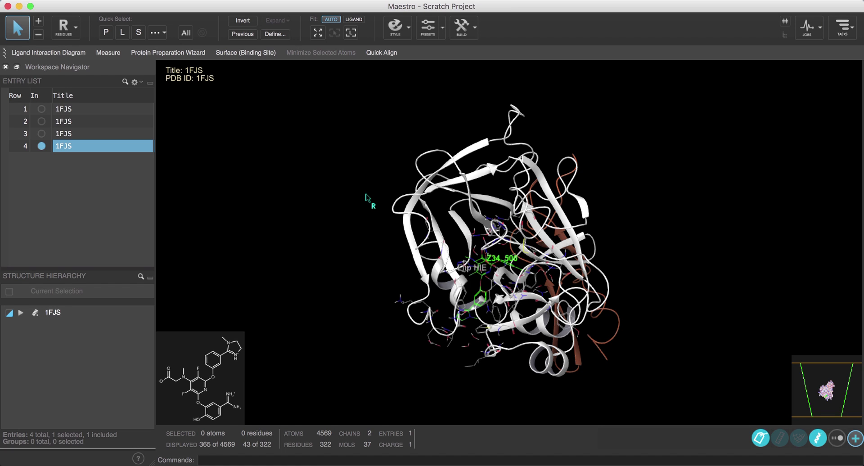
Step: Set auto-fit to LIGAND and confirm that re-including 1FJS frames the ligand
click(355, 20)
right_drag(452, 117, 28, 207)
click(42, 147)
click(41, 147)
middle_drag(495, 244, 566, 234)
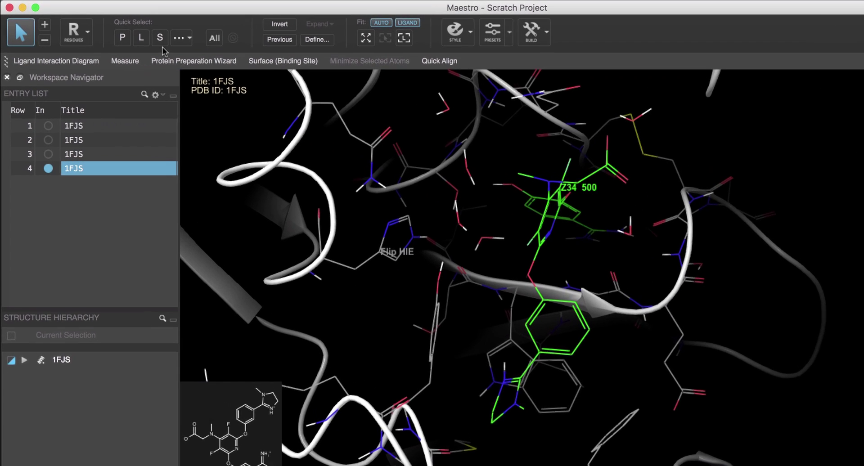
Step: Draw the Z34 500 ligand in ball-and-stick style with lime-green carbons
click(123, 32)
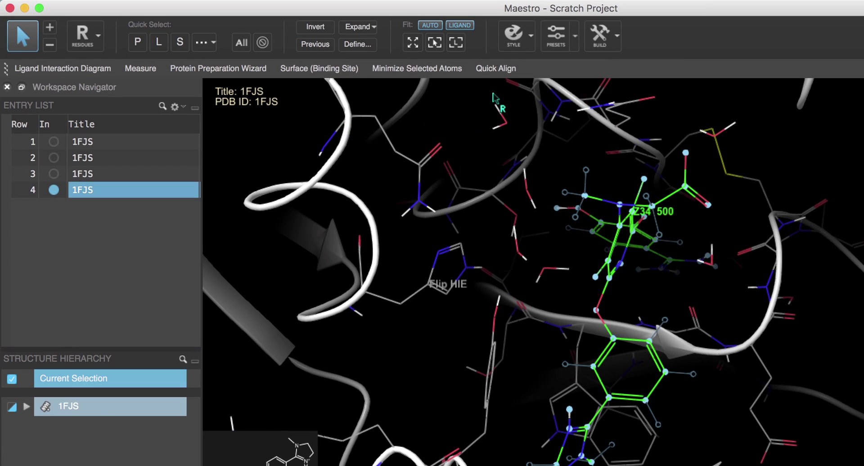
click(517, 45)
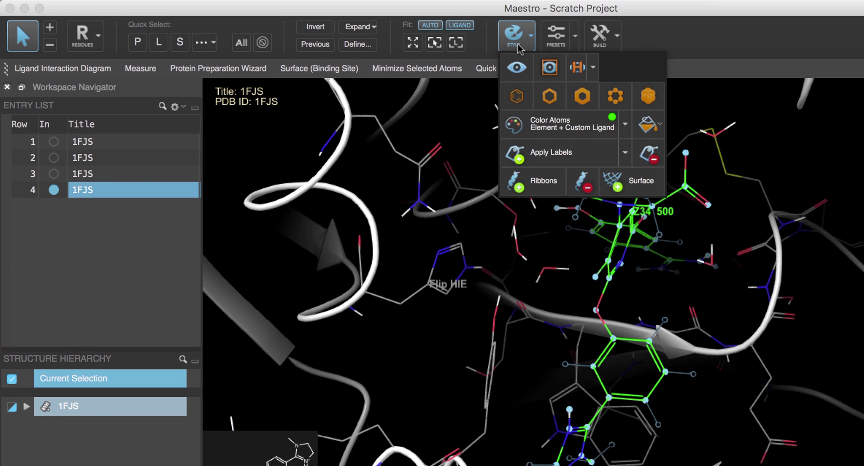
click(648, 96)
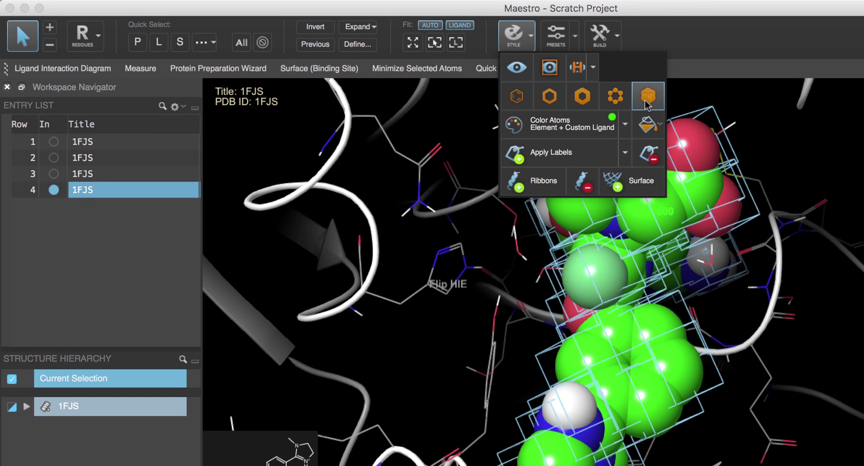
click(620, 100)
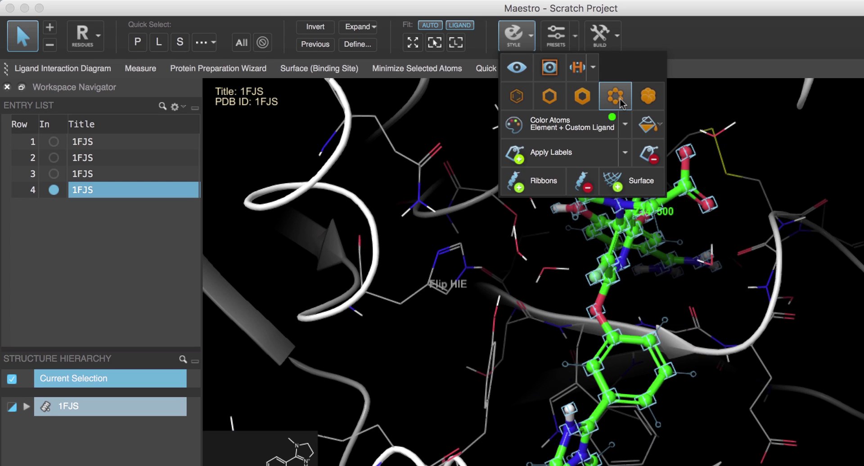
click(625, 127)
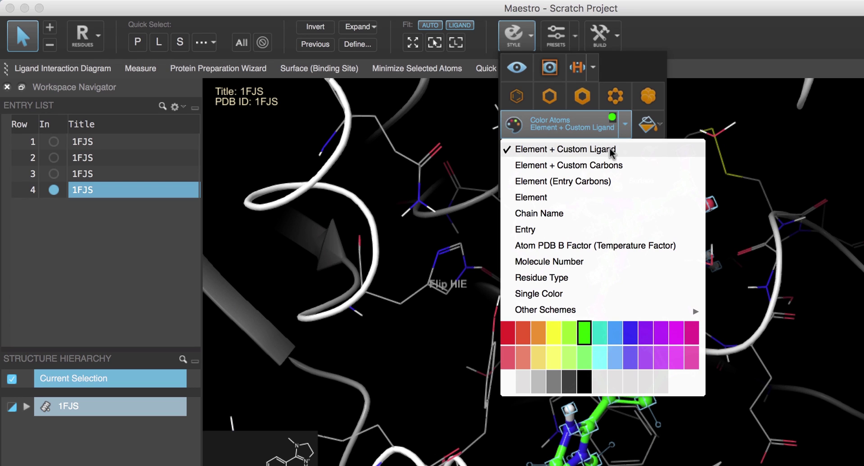
click(563, 331)
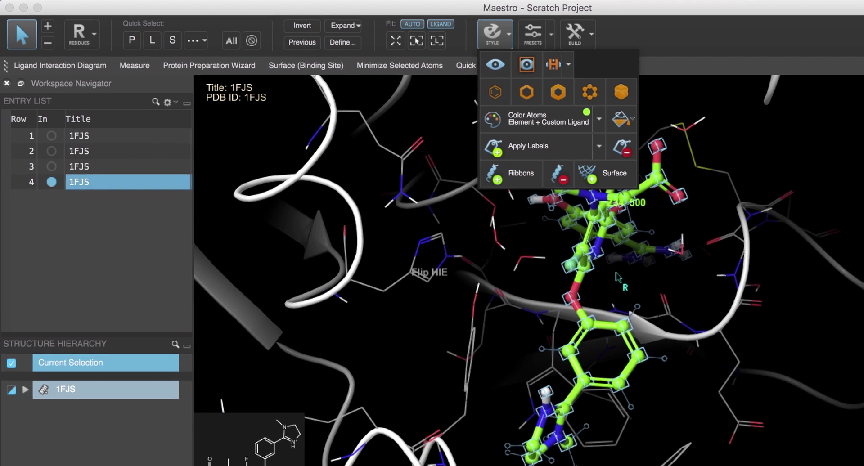
click(734, 284)
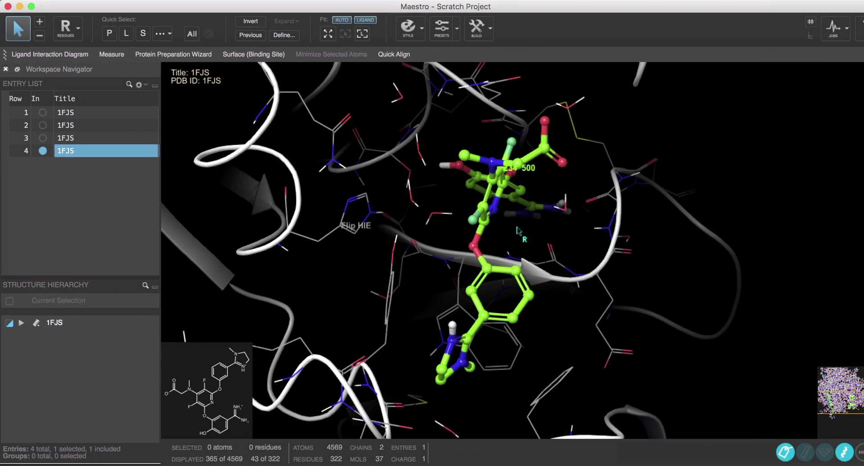
Step: Apply the display preset, then the custom preset, to the ligand binding-site view
middle_drag(565, 219, 491, 228)
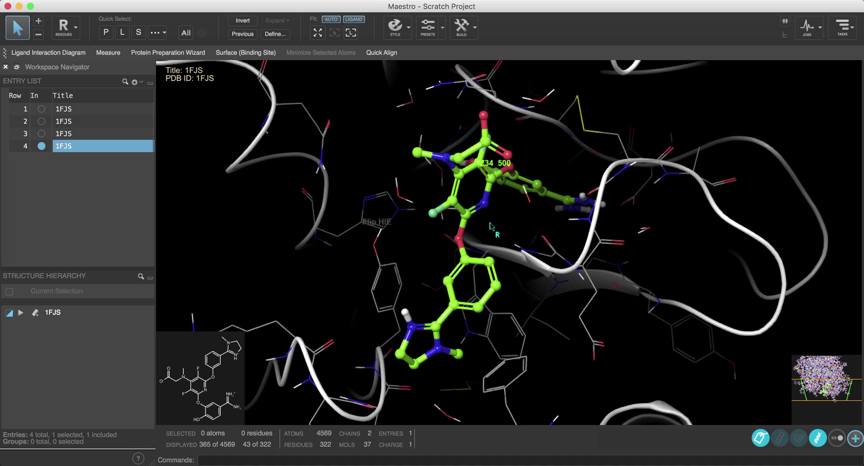
click(427, 28)
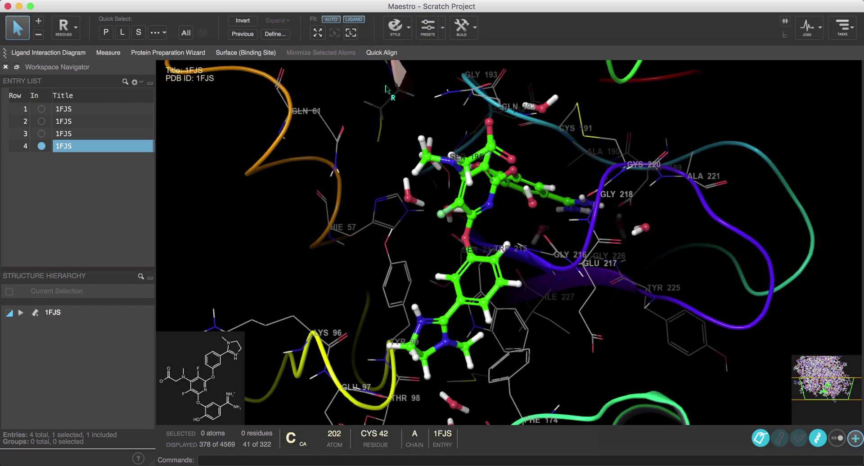
middle_drag(394, 121, 385, 145)
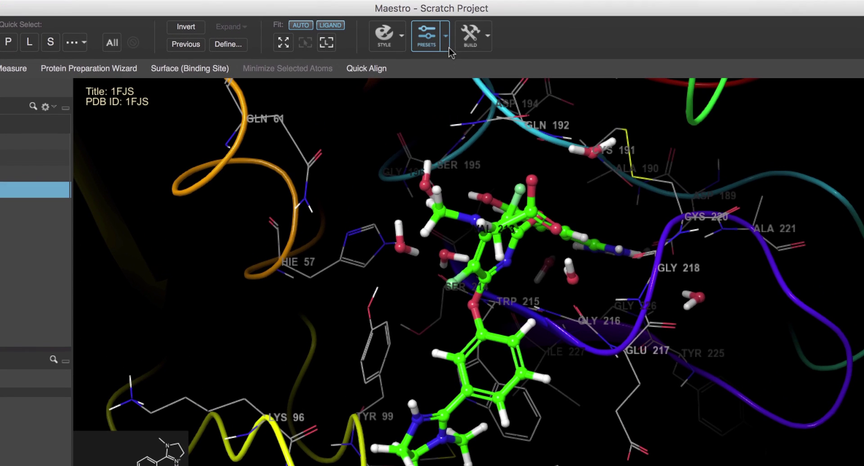
click(443, 29)
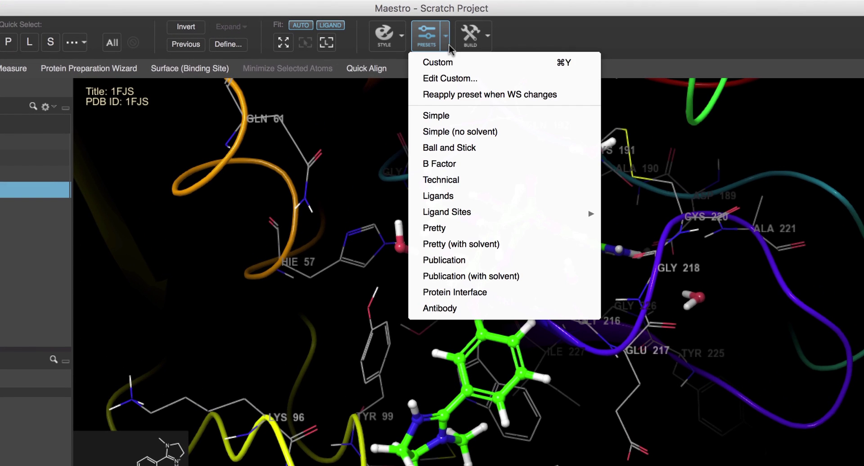
click(464, 64)
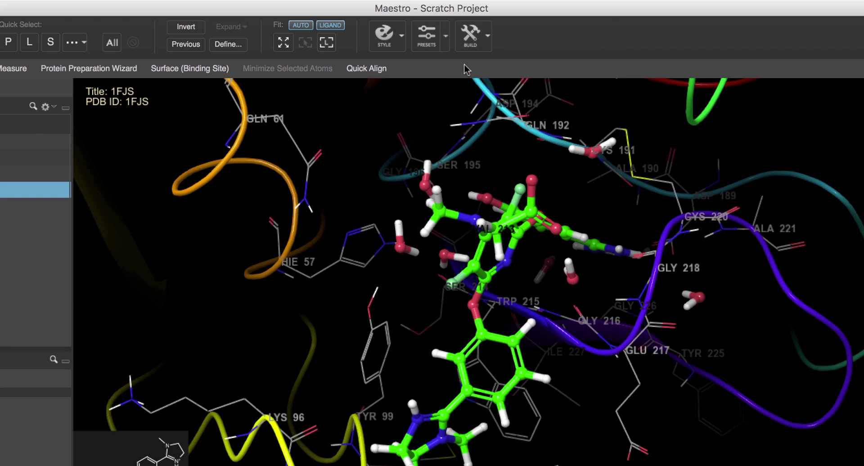
Step: Check the custom preset editor without changes, then enable 'Reapply preset when WS changes'
click(443, 29)
click(467, 79)
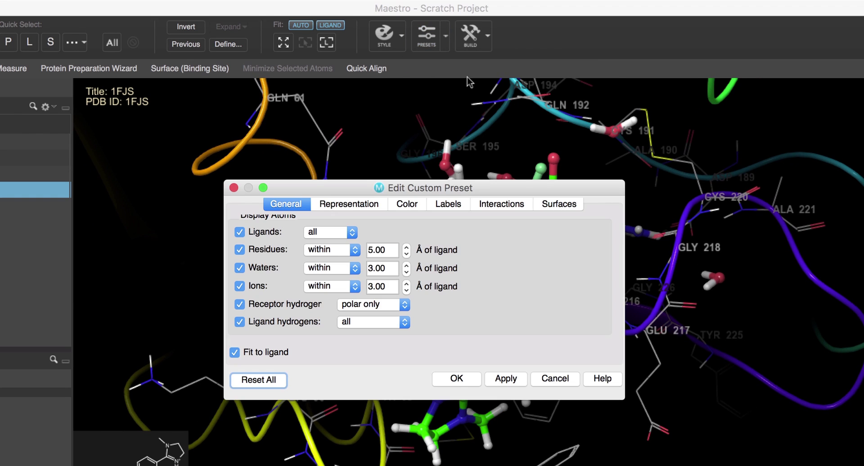
click(558, 378)
click(445, 47)
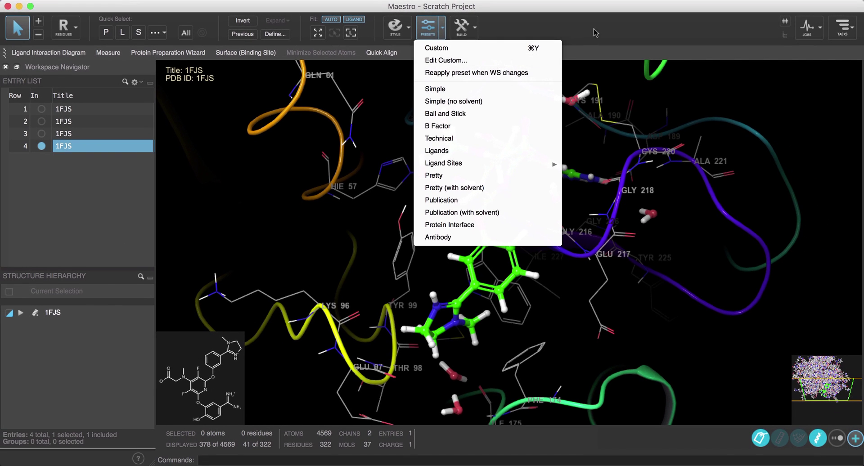
click(595, 32)
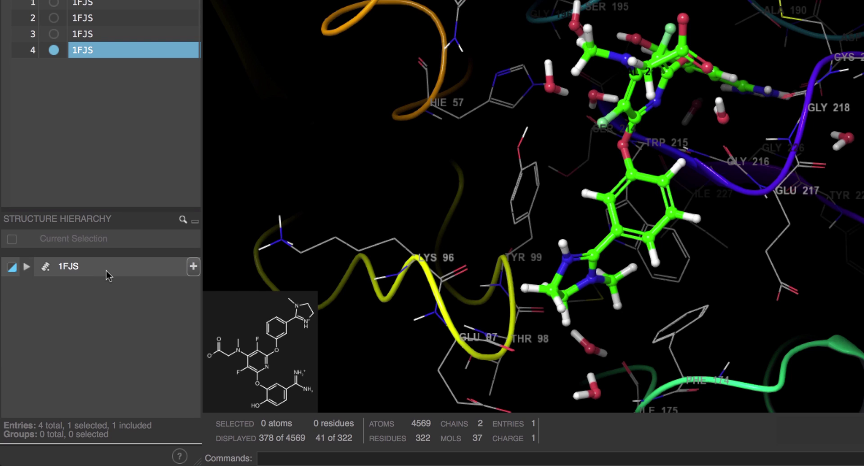
Step: Expand 1FJS's Ligands and Solvents groups to list Z34500 and Waters in the hierarchy
click(26, 267)
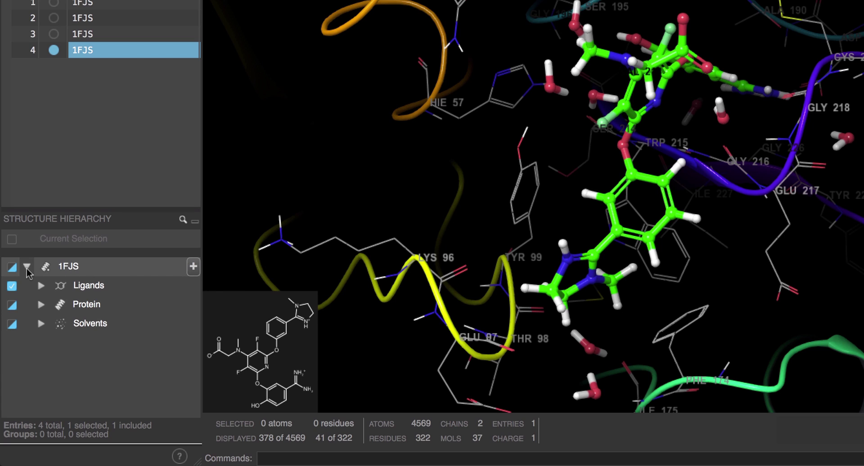
click(41, 286)
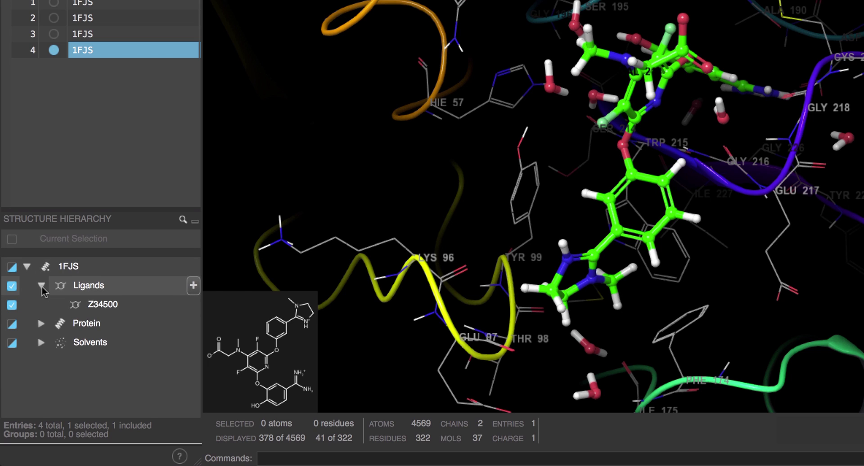
click(125, 309)
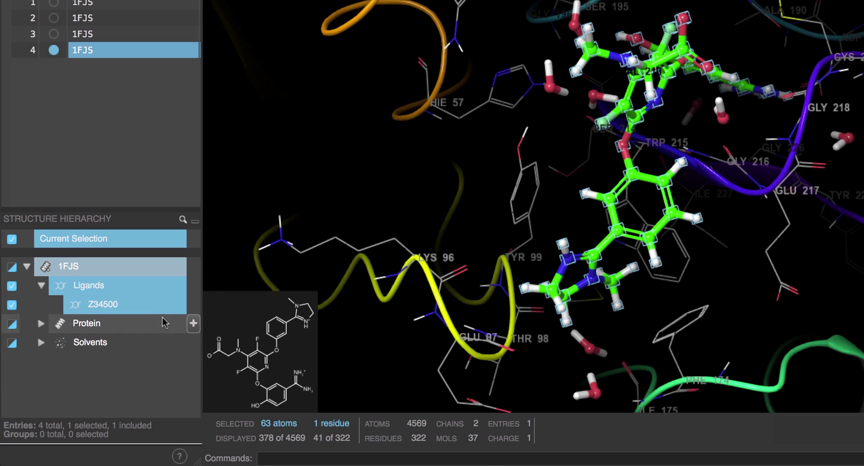
super+click(125, 307)
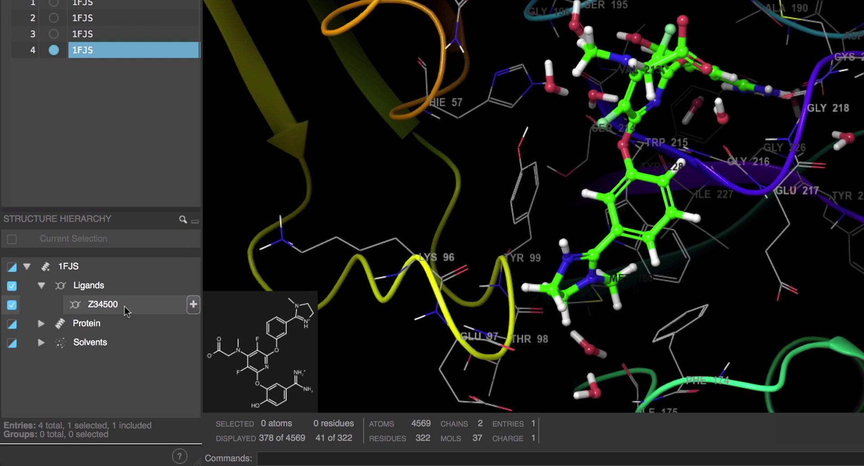
click(40, 343)
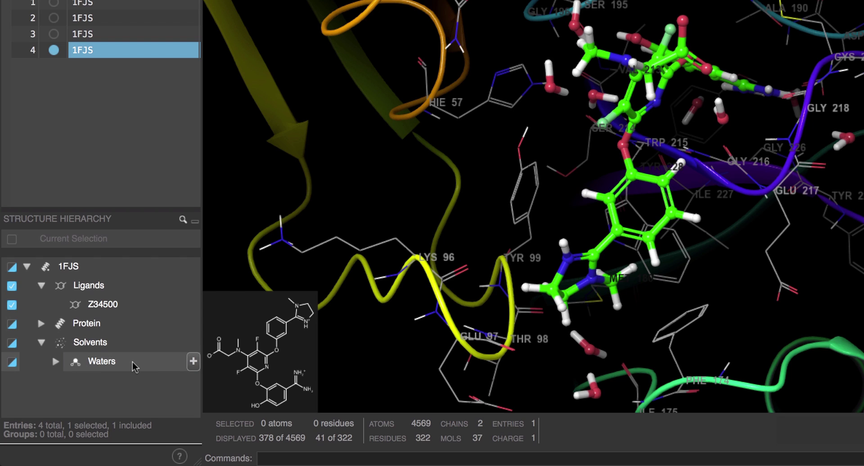
Step: Render the Waters group in CPK spacefill style, then pick a single protein residue
click(193, 361)
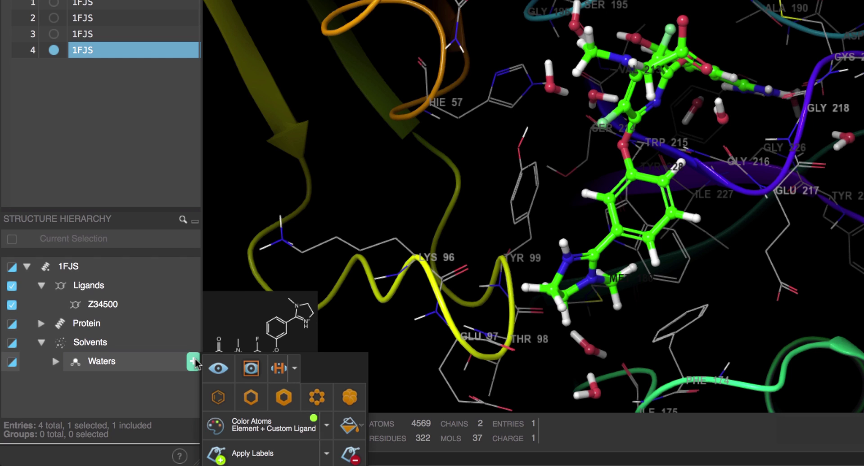
click(349, 400)
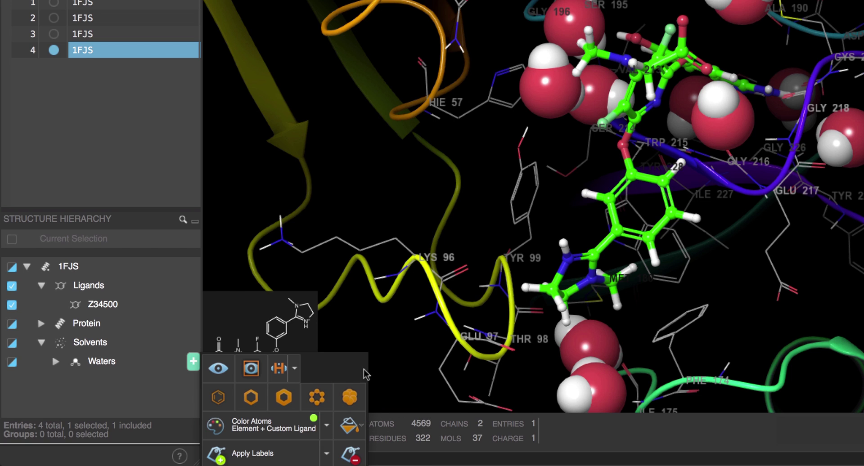
click(374, 243)
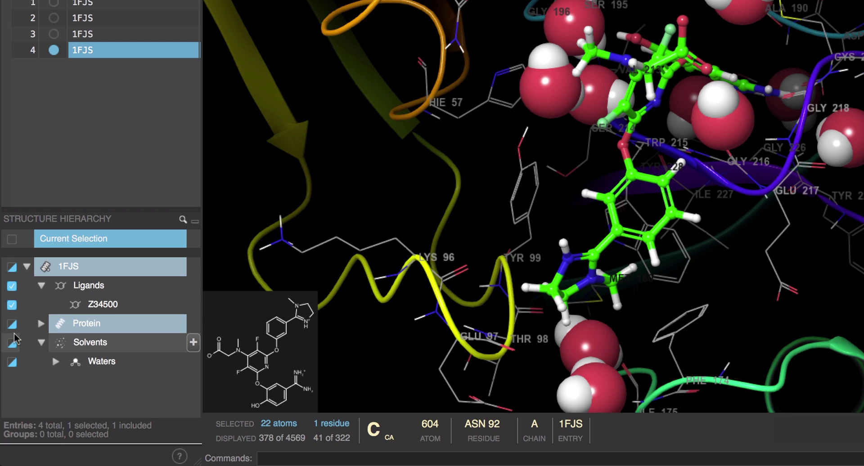
Step: List the protein's chains and try selecting the whole protein and chain A
click(41, 324)
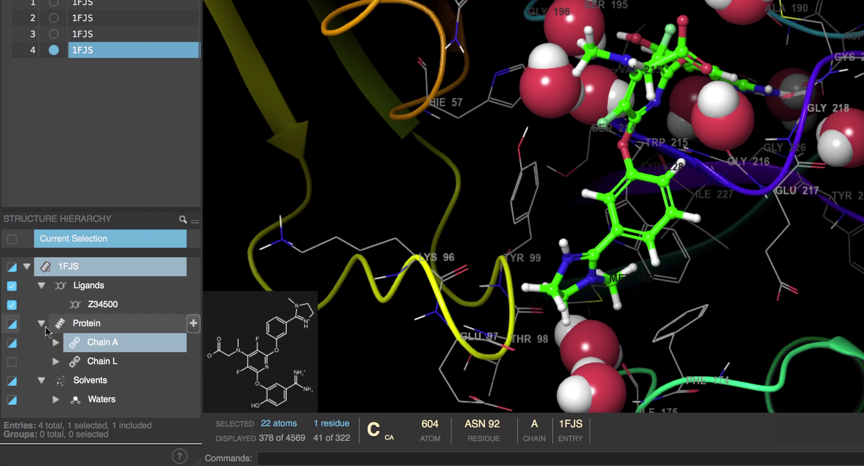
click(48, 329)
shift+click(61, 343)
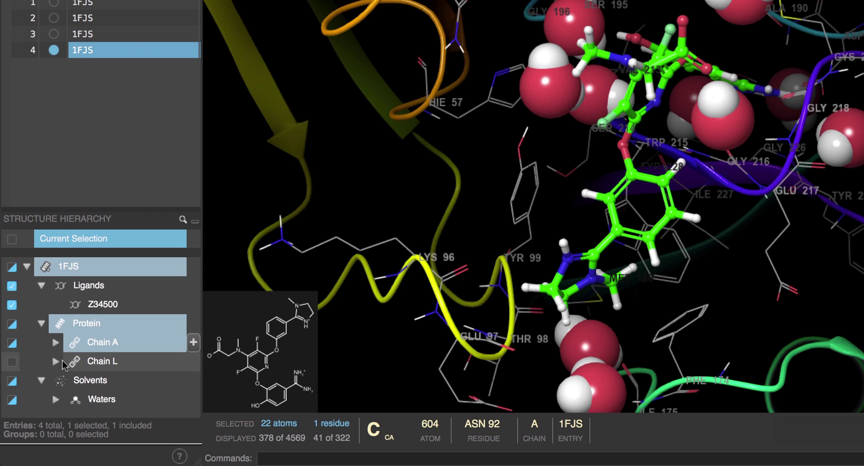
ctrl+click(24, 351)
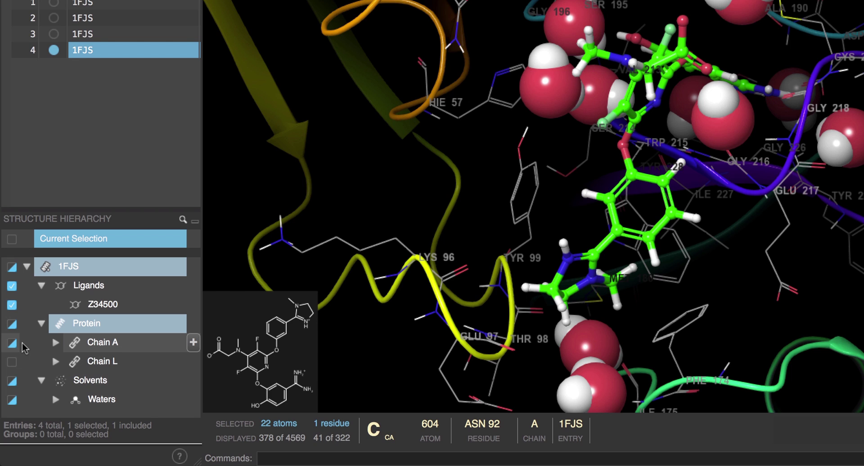
Step: Browse chain A's residues, display all of chain A, then restore the preset binding-site view
click(55, 342)
scroll(101, 353, down, 3)
scroll(100, 354, down, 3)
scroll(100, 354, up, 5)
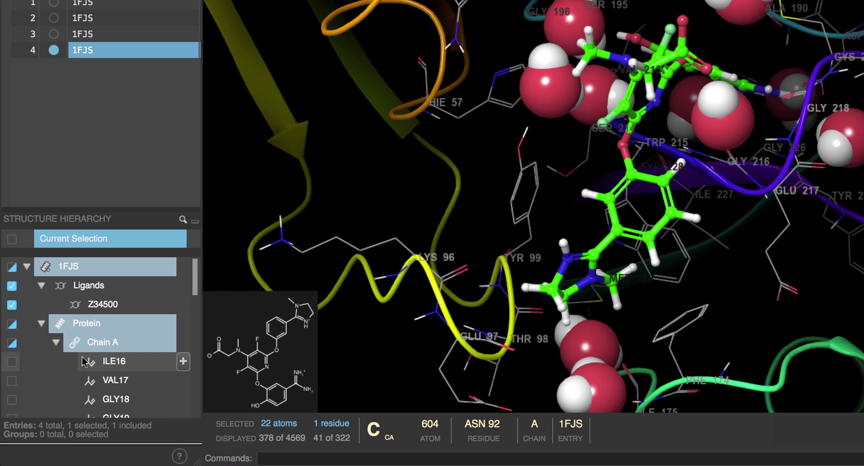
click(10, 342)
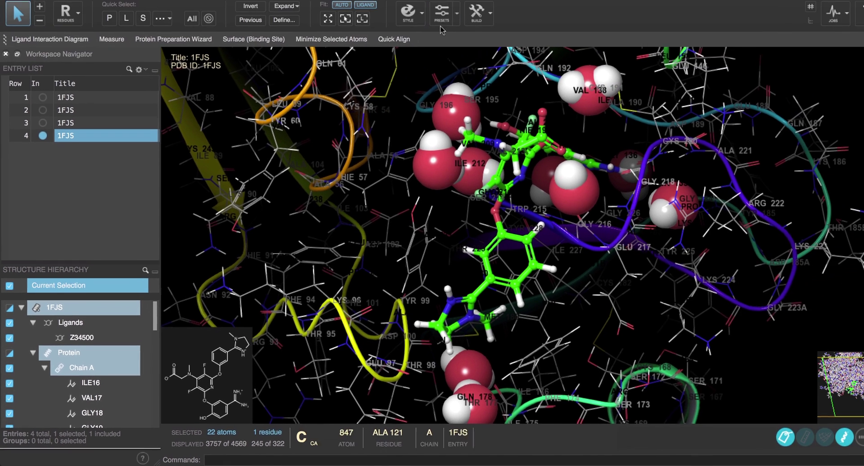
click(427, 28)
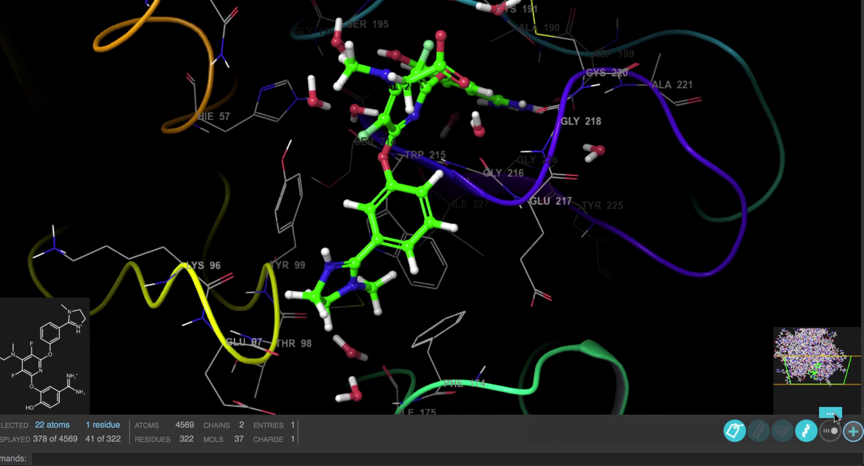
Step: Show ligand–receptor non-covalent bonds and aromatic H-bonds, keeping pi and contacts, with bad contacts off
click(833, 415)
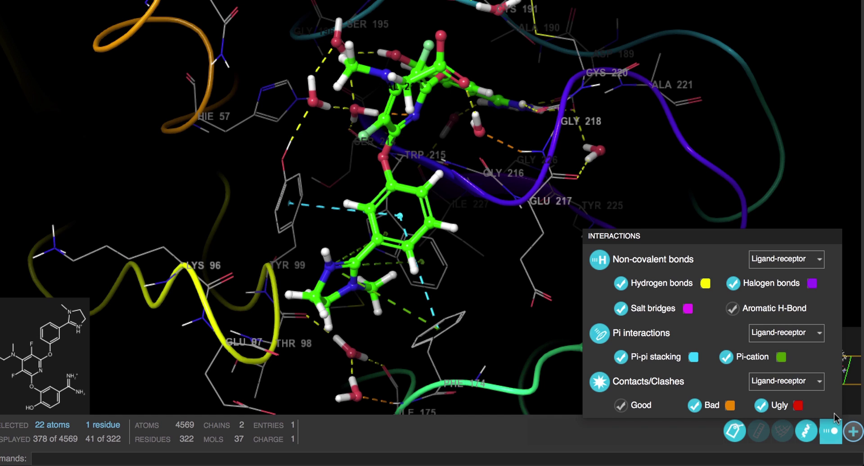
click(599, 261)
click(733, 309)
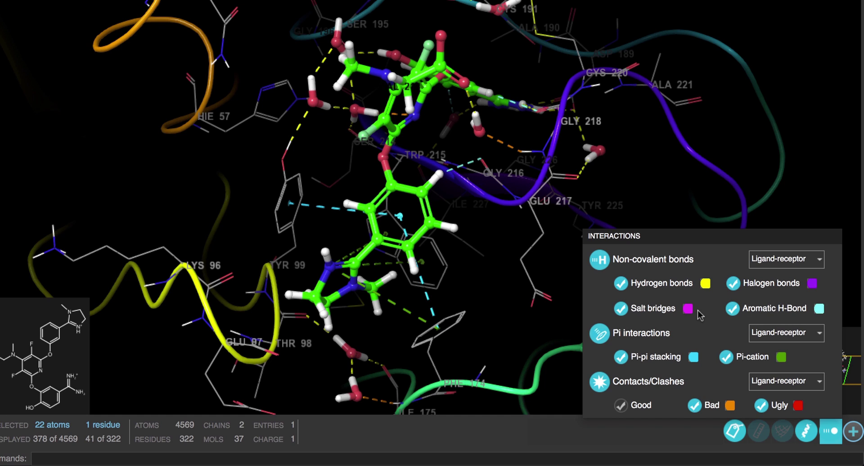
click(785, 260)
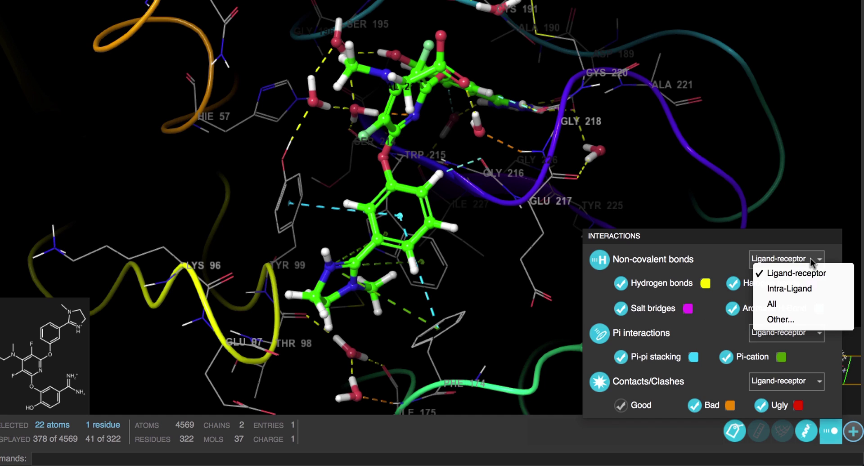
click(832, 277)
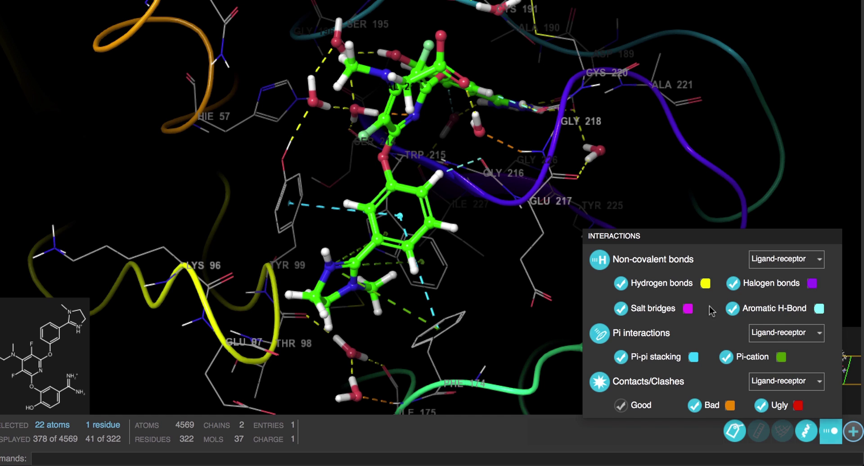
click(595, 339)
click(594, 338)
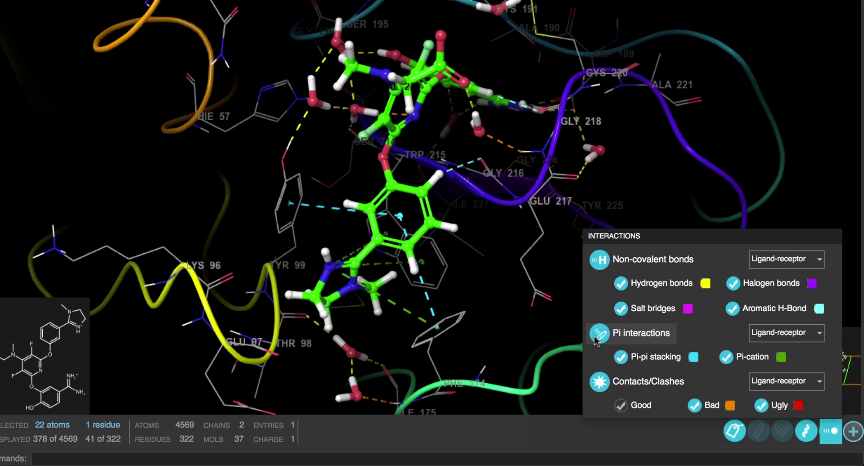
click(598, 384)
click(598, 383)
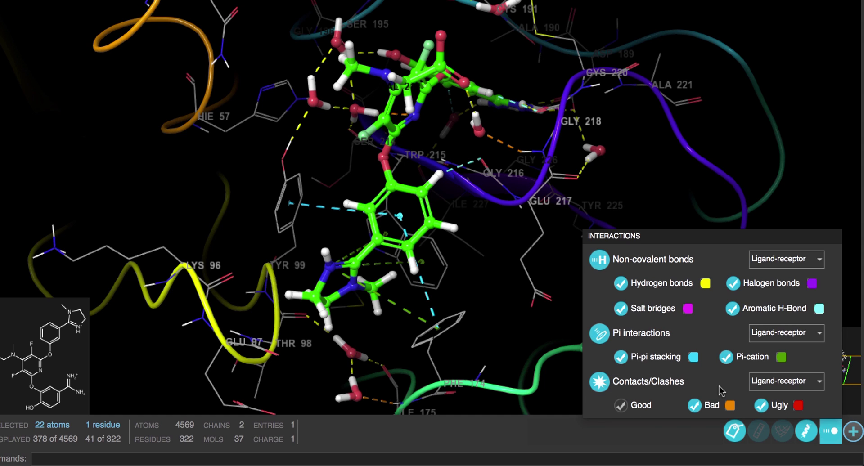
click(695, 405)
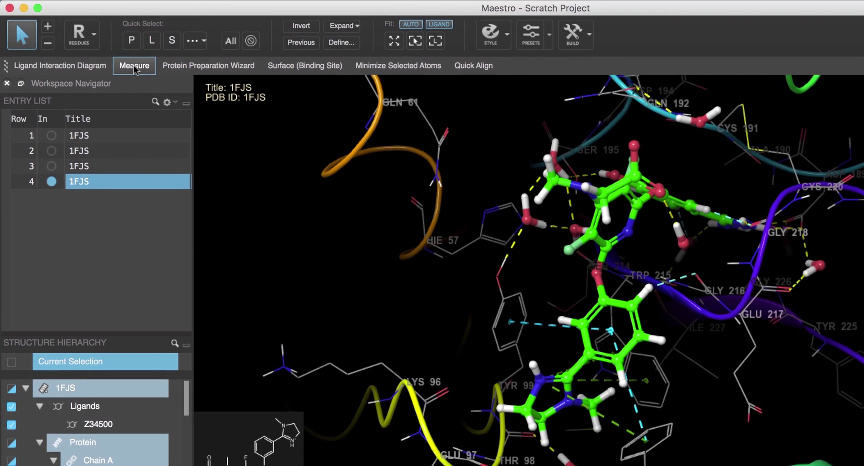
Step: Measure the 1.88 distance from the ligand's ring oxygen to a water hydrogen
click(108, 54)
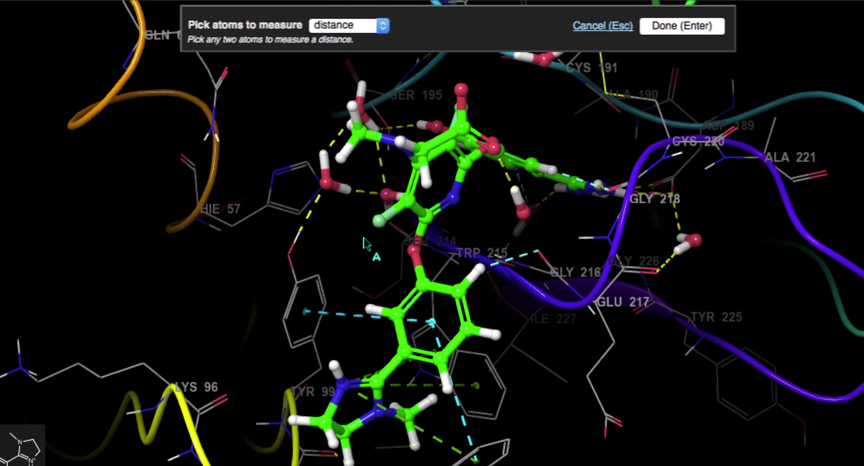
click(494, 148)
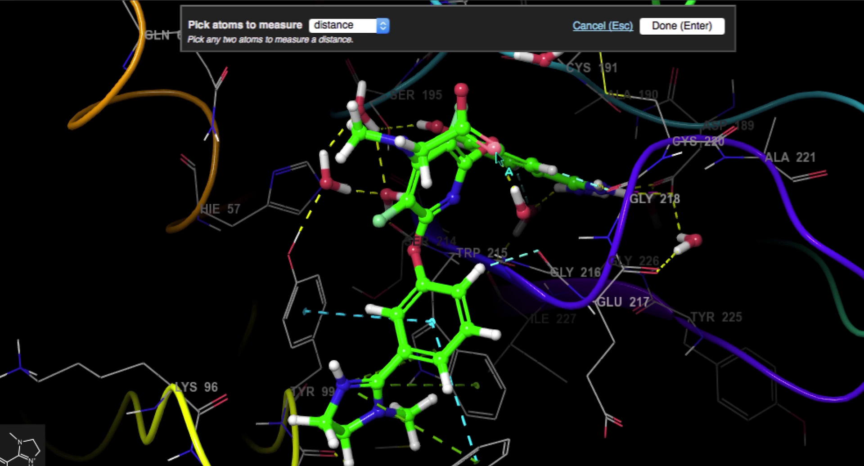
click(516, 193)
click(667, 34)
Step: Measure the tyrosine hydroxyl oxygen to ligand halogen distance (4.11), then review the measurements list
click(396, 316)
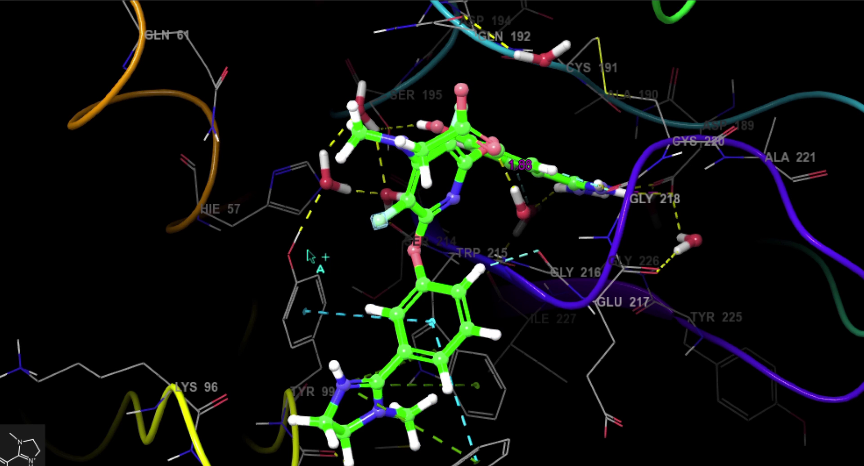
click(288, 253)
click(378, 223)
right_click(378, 223)
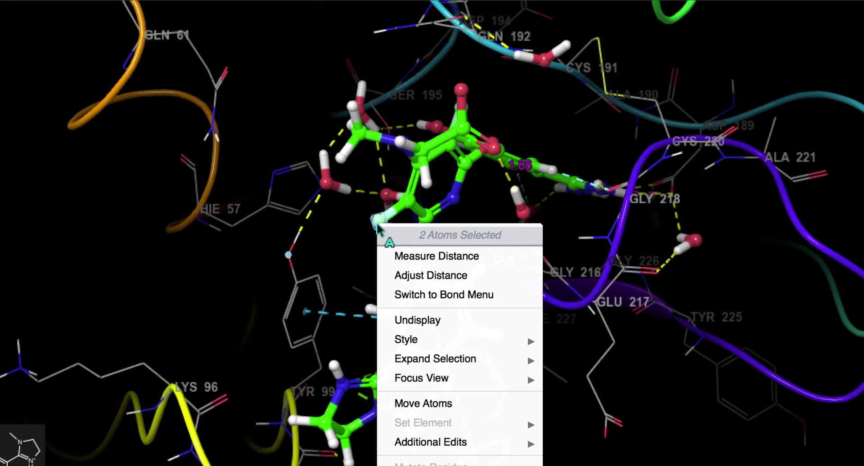
click(431, 257)
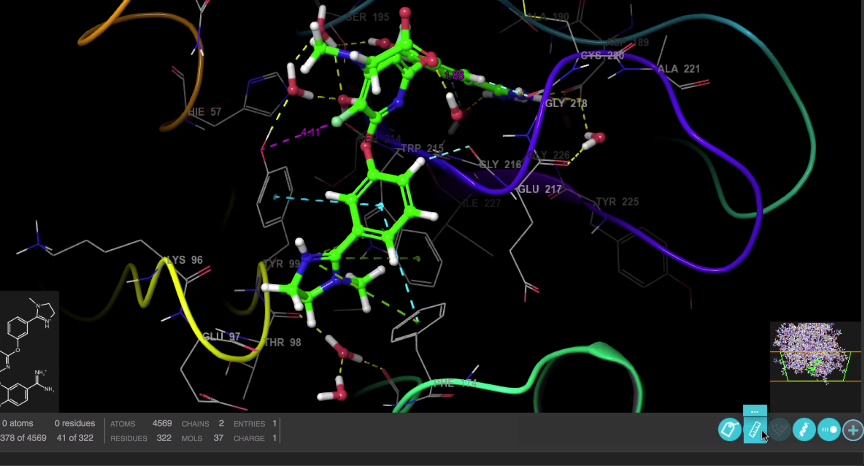
click(757, 411)
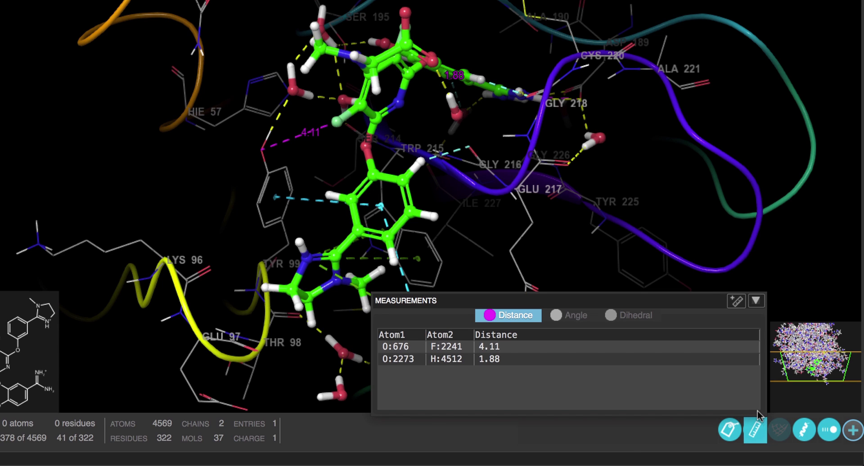
click(759, 430)
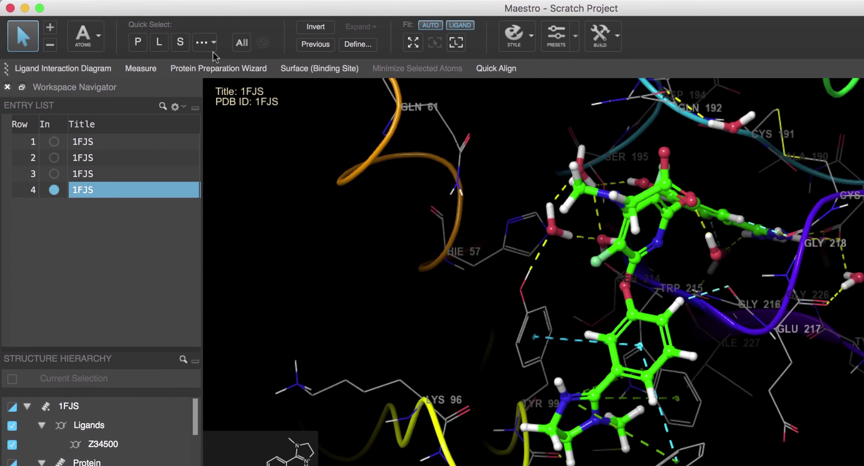
Step: Select the binding-site atoms and cover them with a molecular surface
click(158, 34)
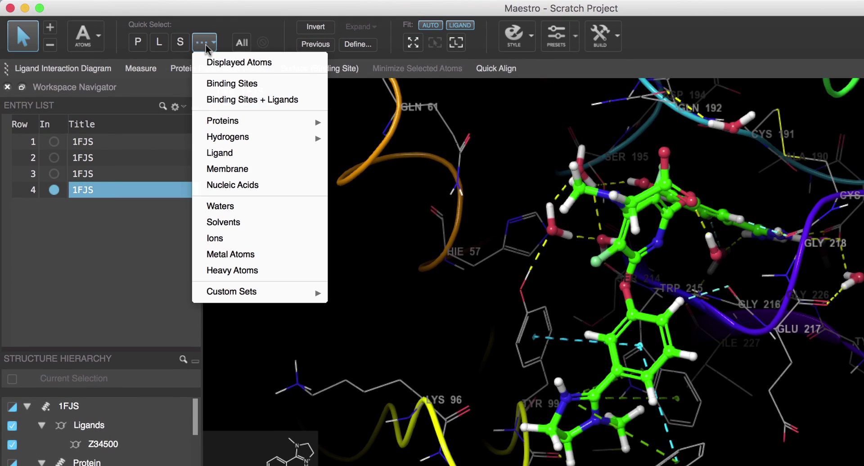
click(221, 84)
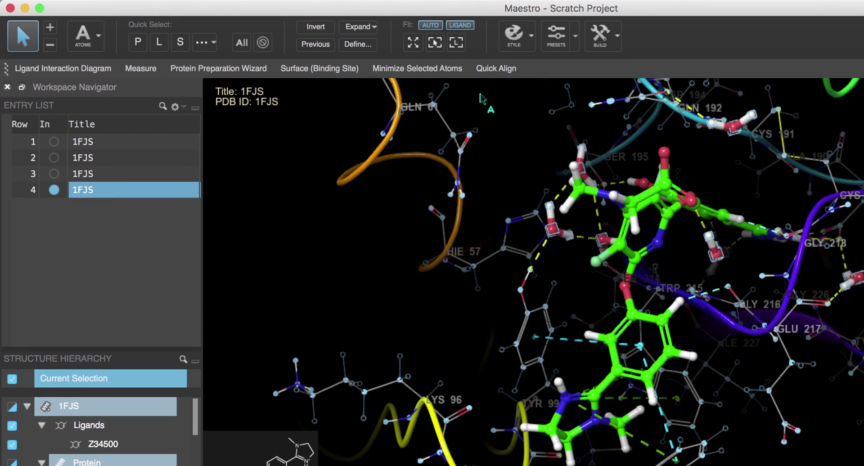
click(516, 37)
click(632, 182)
click(363, 211)
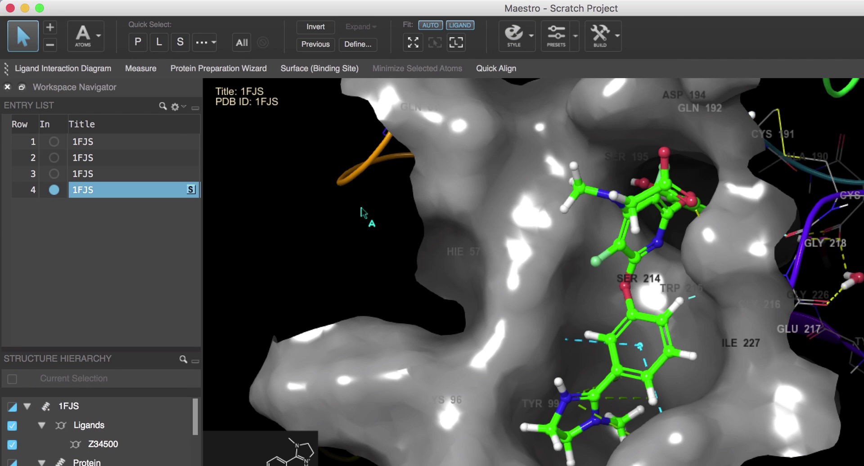
Step: Browse the Workspace > Surface menu and close it without changes
click(203, 1)
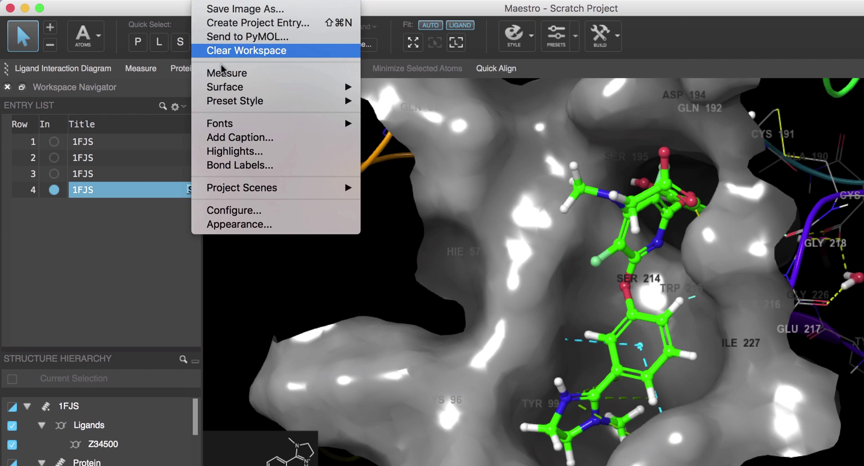
mouse_move(224, 87)
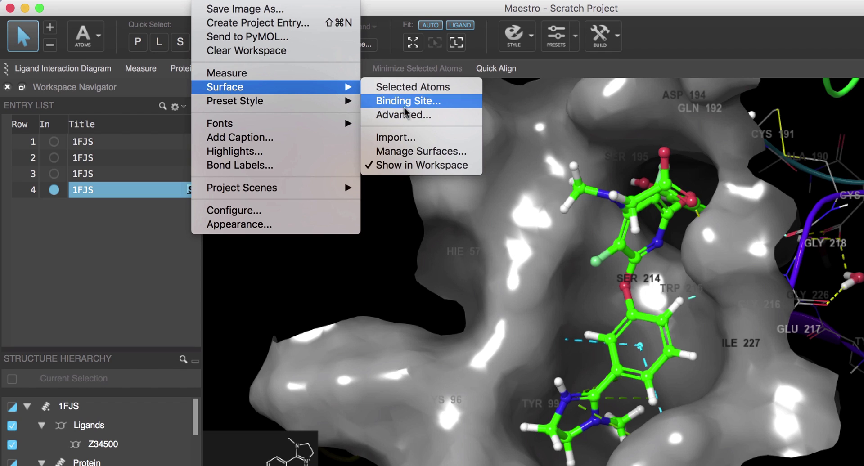
click(384, 209)
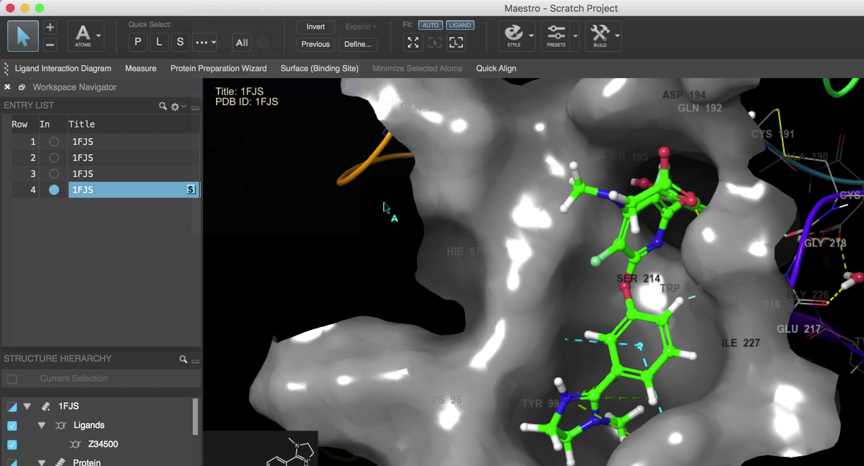
Step: Set the surface to 30 transparency with the Electrostatic potential colour scheme, then toggle it off and on
right_click(431, 198)
click(452, 203)
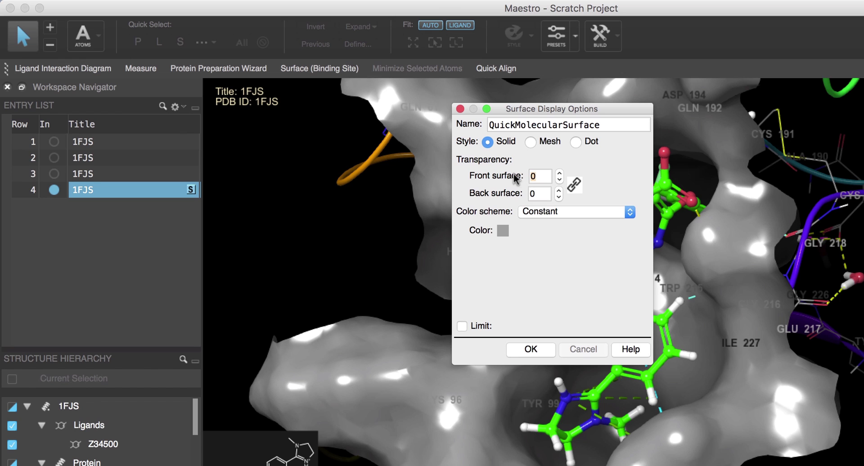
drag(515, 177, 524, 177)
click(547, 212)
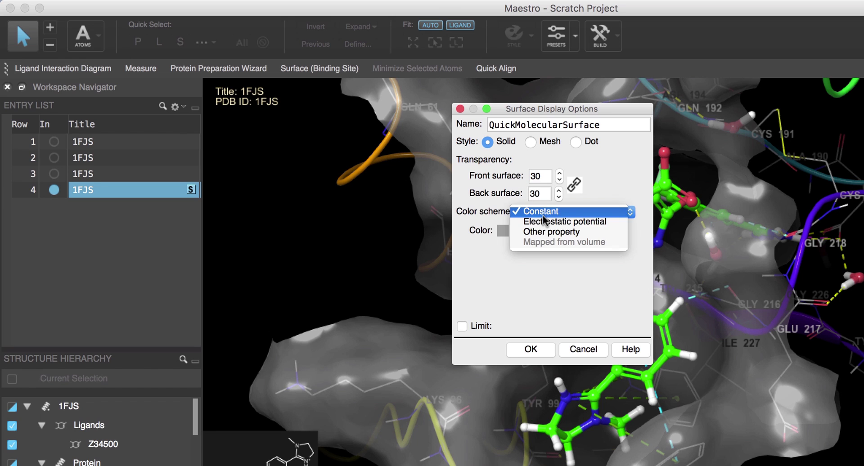
click(559, 222)
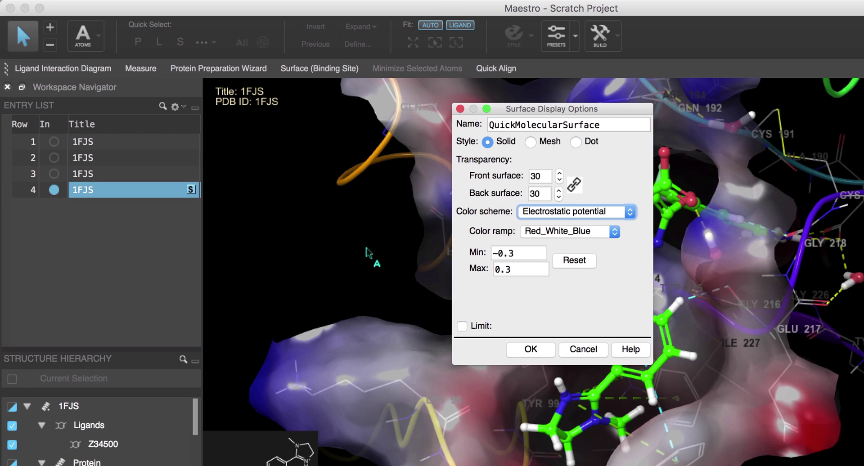
click(531, 349)
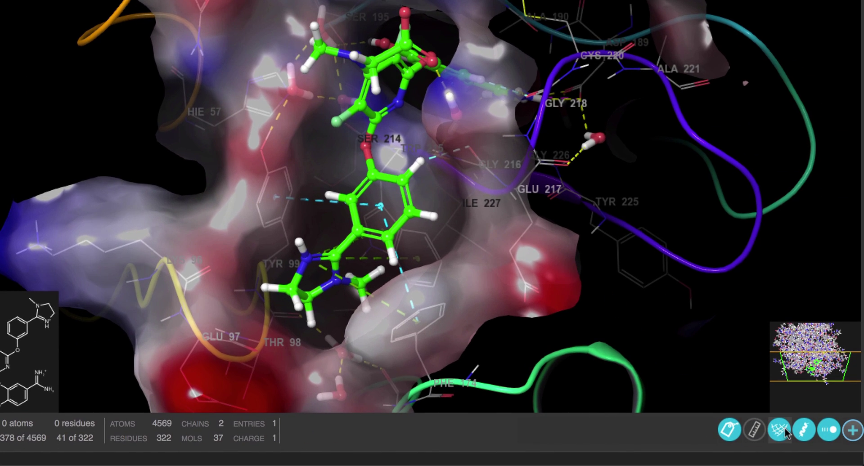
click(785, 428)
click(784, 427)
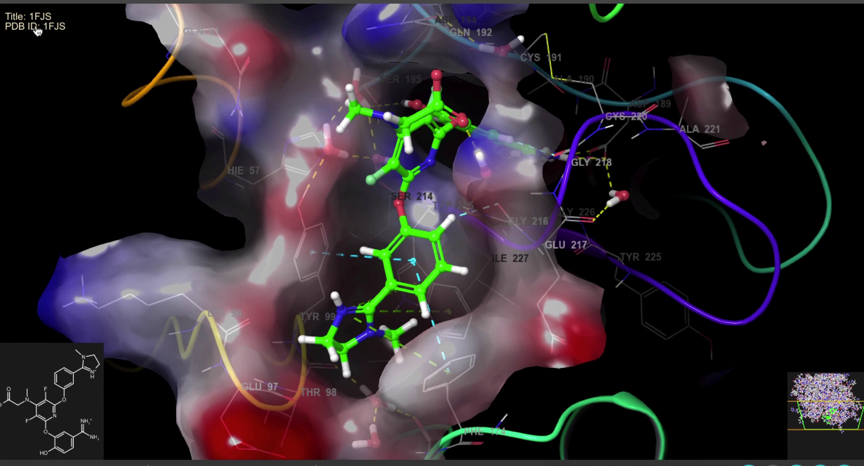
Step: Dismiss the Title/PDB ID label settings and open the 2D ligand sketch in the Ligand Interaction Diagram
click(38, 30)
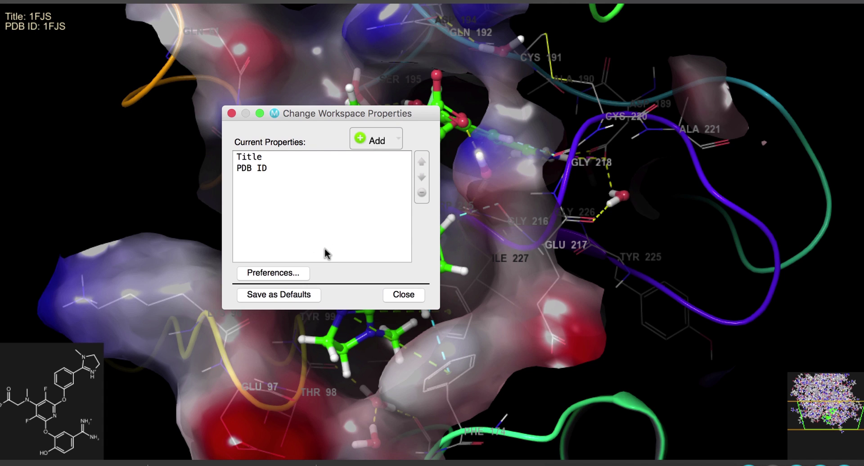
click(404, 294)
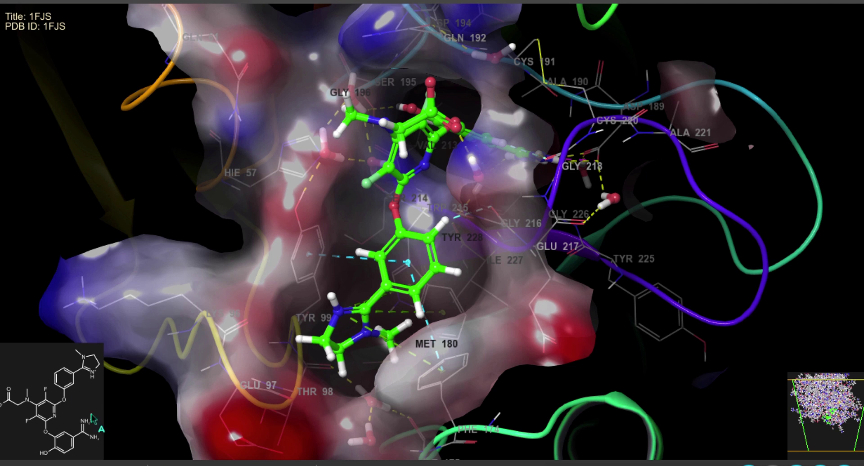
right_click(64, 413)
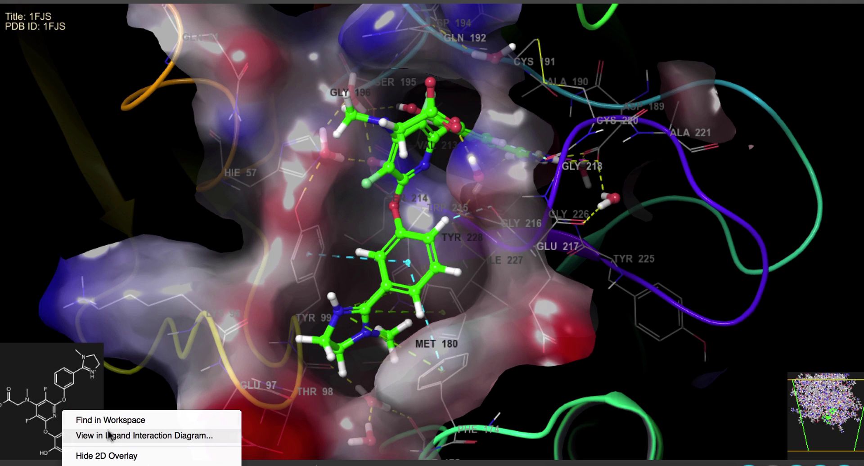
click(143, 435)
drag(221, 127, 237, 25)
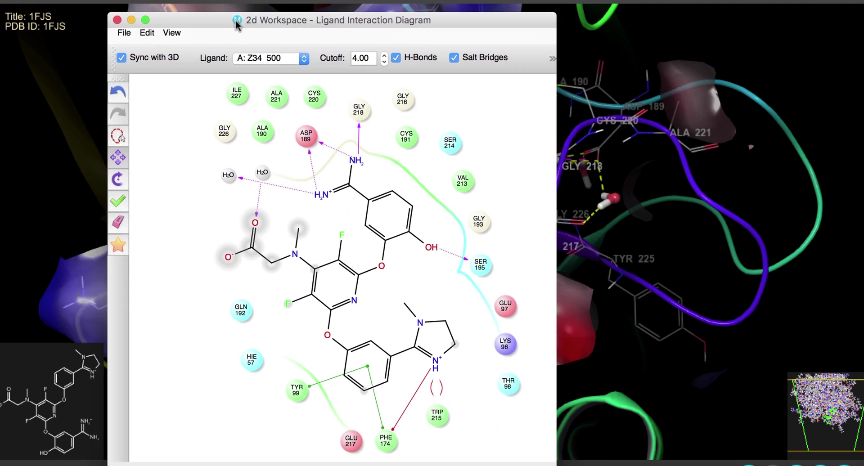
Step: Close the interaction diagram and toggle the Title/PDB ID labels and 2D ligand sketch off and on
click(120, 23)
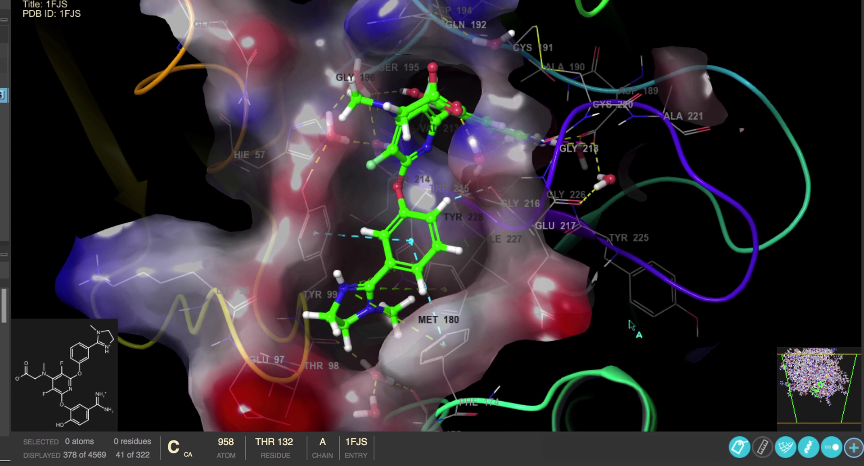
click(854, 448)
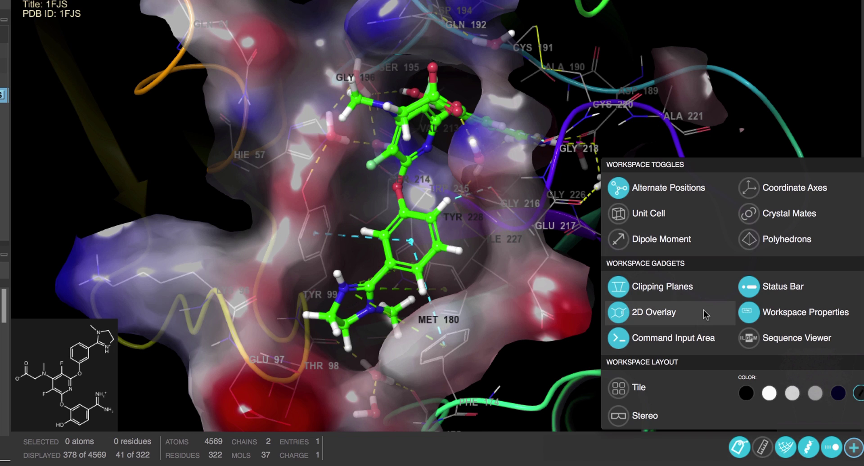
click(748, 313)
click(670, 315)
click(670, 315)
click(749, 314)
Step: Show and then hide the protein sequence strip, closing the workspace display toggles
click(752, 341)
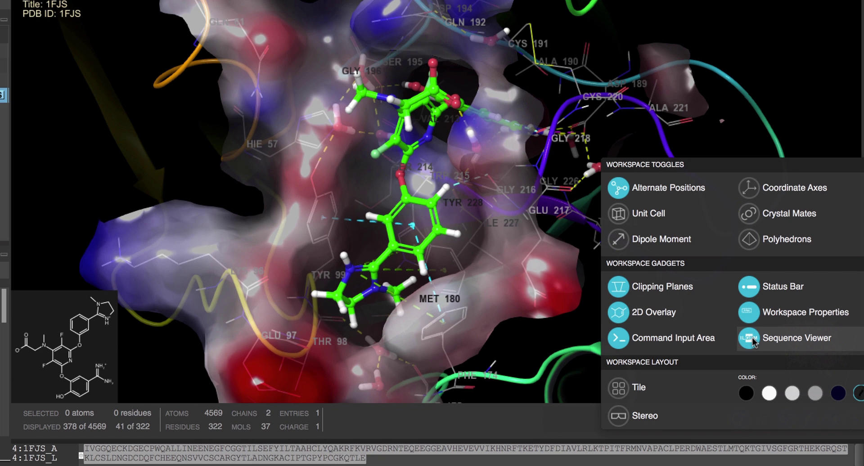
click(749, 338)
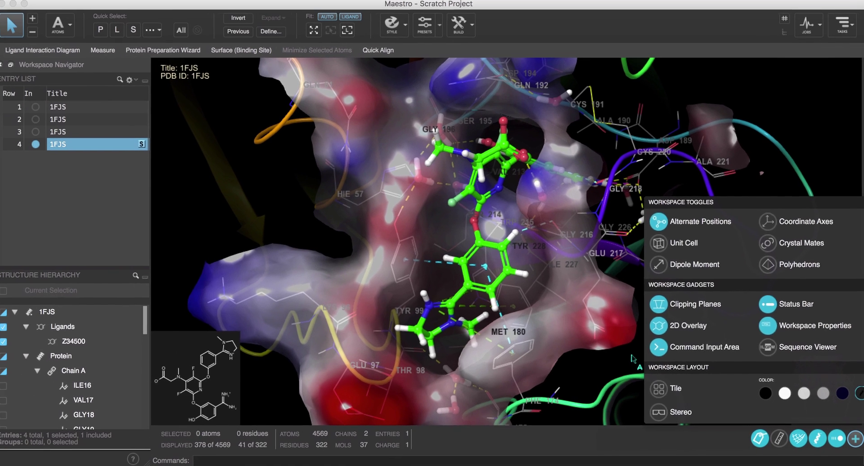
click(593, 352)
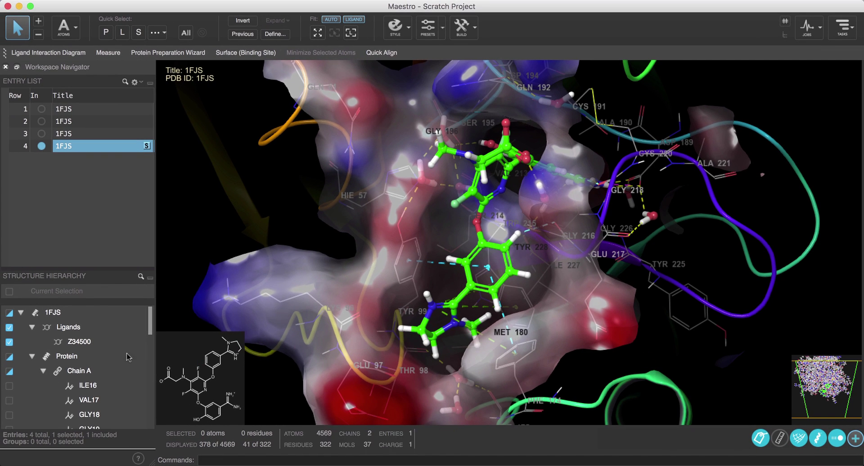
Step: Select Chain L and set its Chain Name to B through Change Other Properties
click(43, 371)
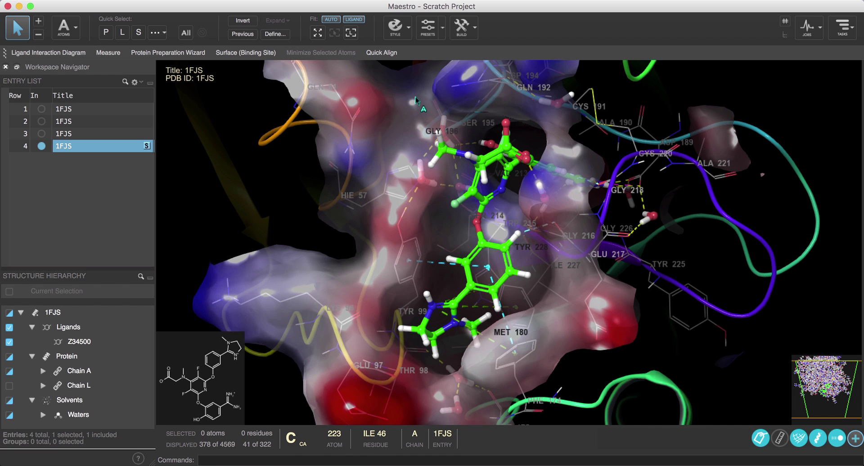
click(86, 386)
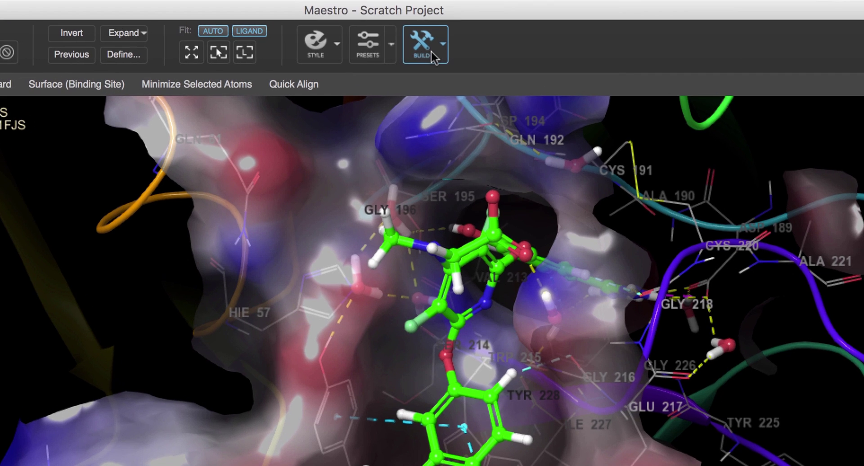
click(423, 45)
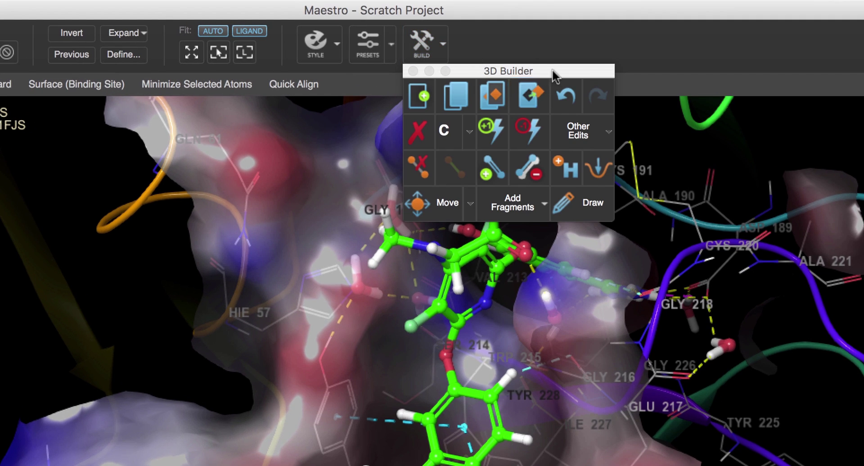
click(601, 133)
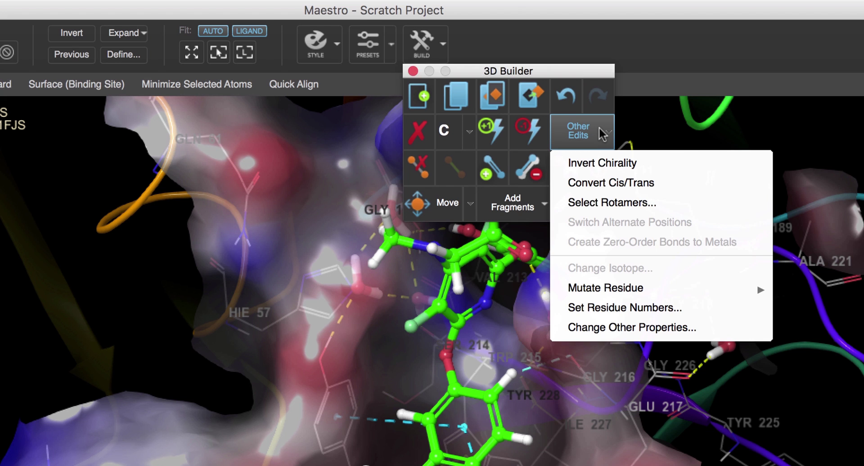
click(697, 328)
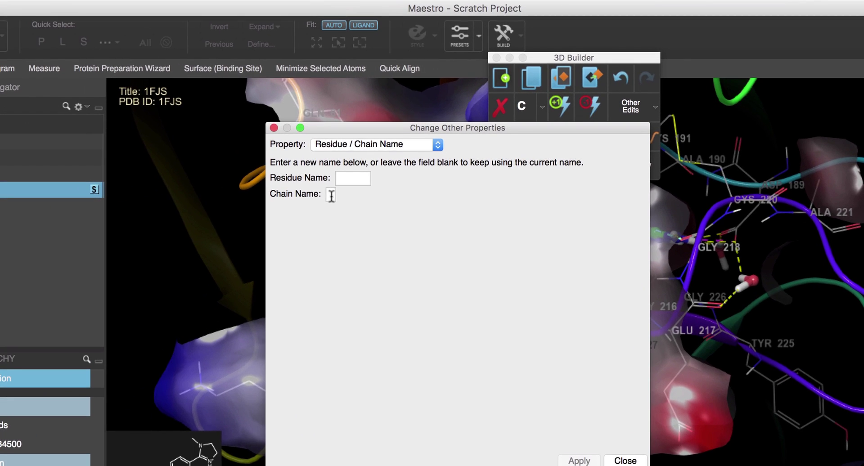
click(331, 195)
text(B)
click(570, 460)
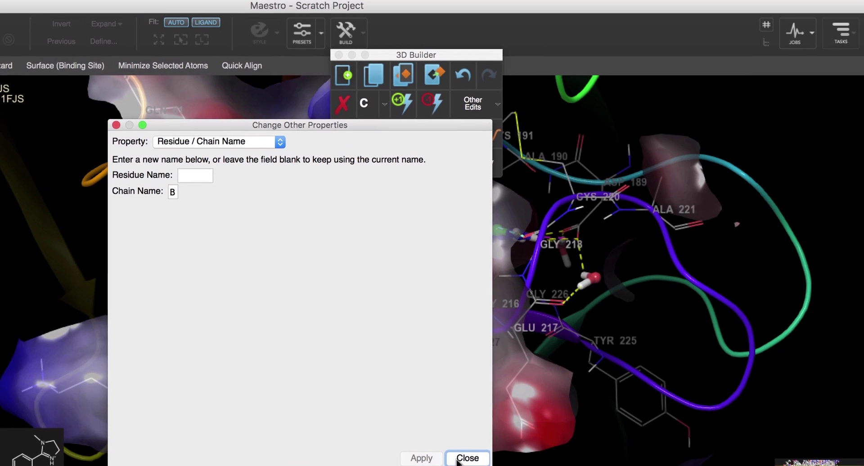
click(721, 321)
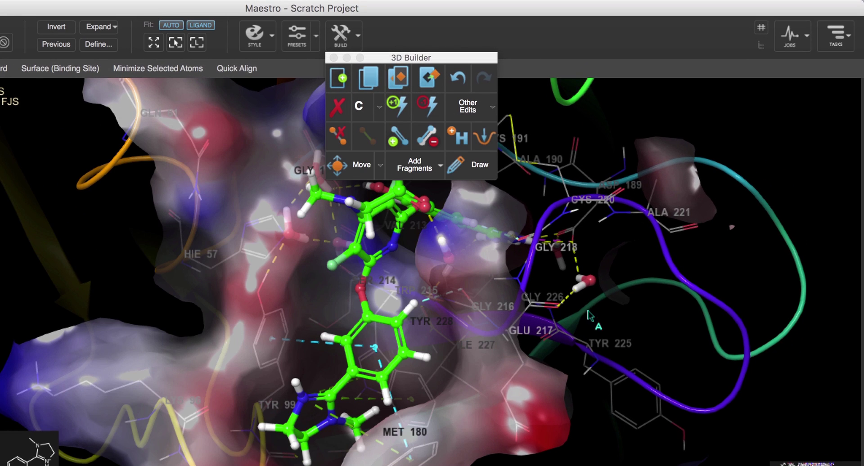
Step: Copy the green ligand into a new entry '1FJS Ligand', then duplicate it as '1FJS Ligand_copy'
drag(472, 60, 778, 97)
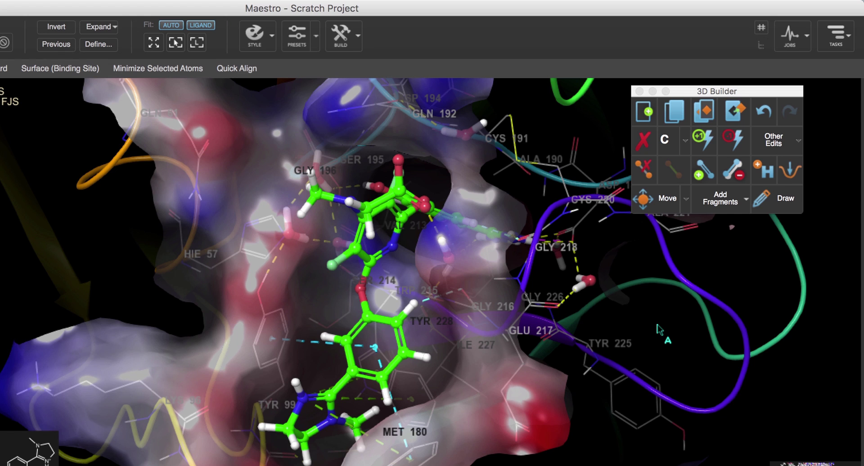
click(398, 322)
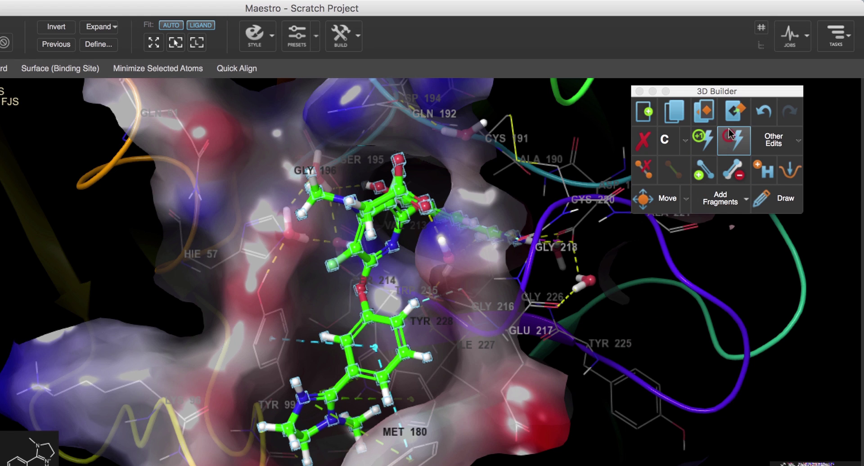
click(705, 112)
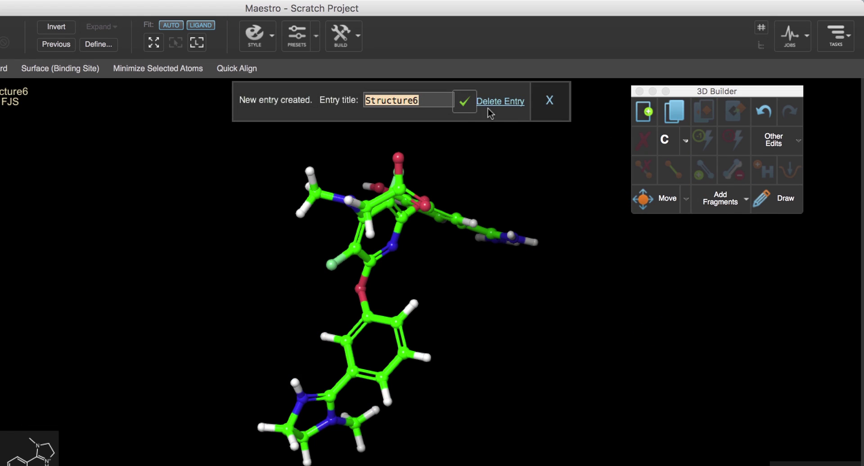
text(1F)
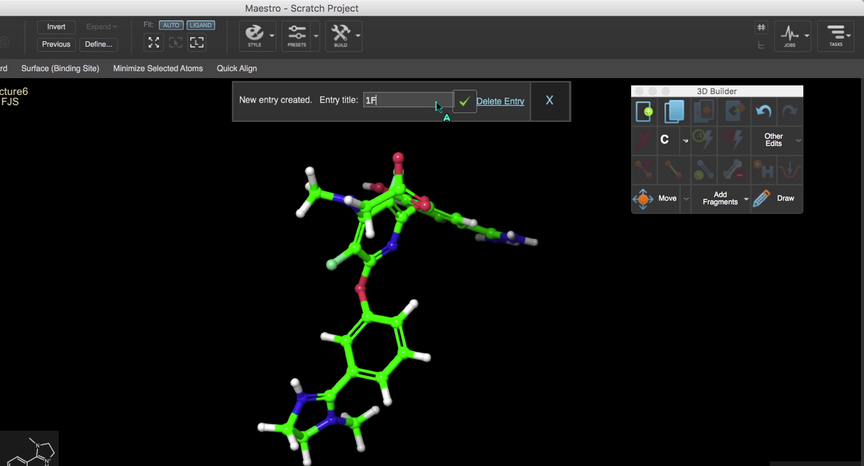
text(JS Ligand)
click(463, 102)
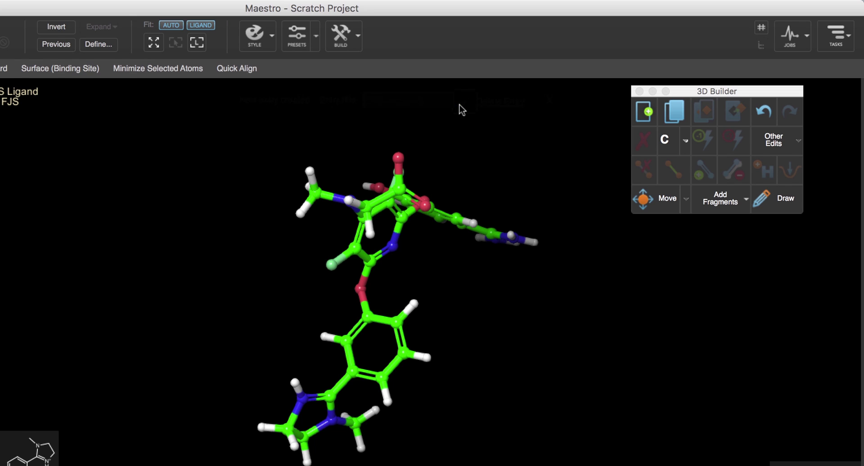
click(674, 113)
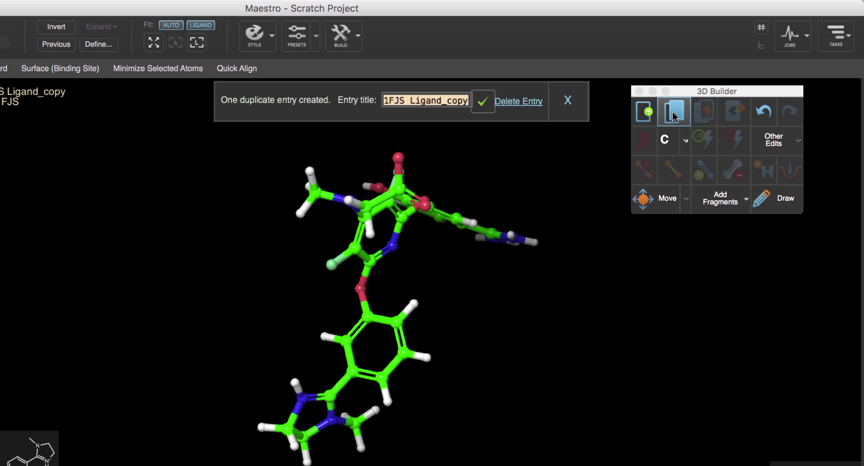
click(483, 101)
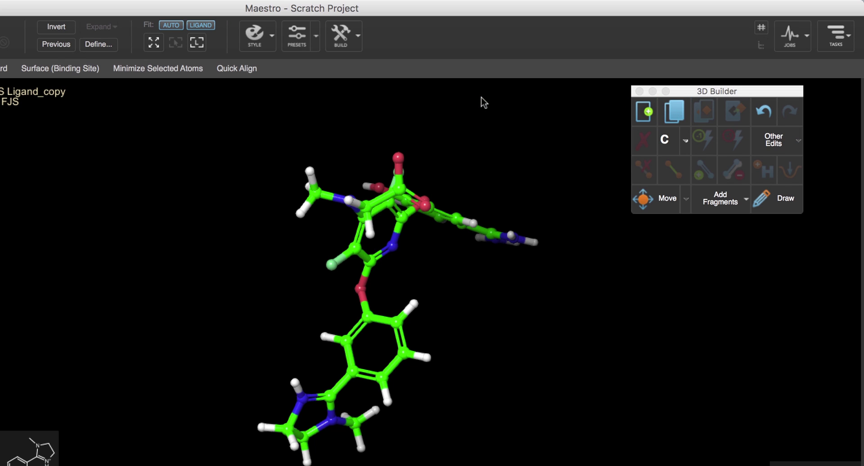
Step: Delete the methyl carbon on the imidazoline nitrogen and change a middle-phenyl hydrogen to fluorine
middle_drag(482, 102, 476, 167)
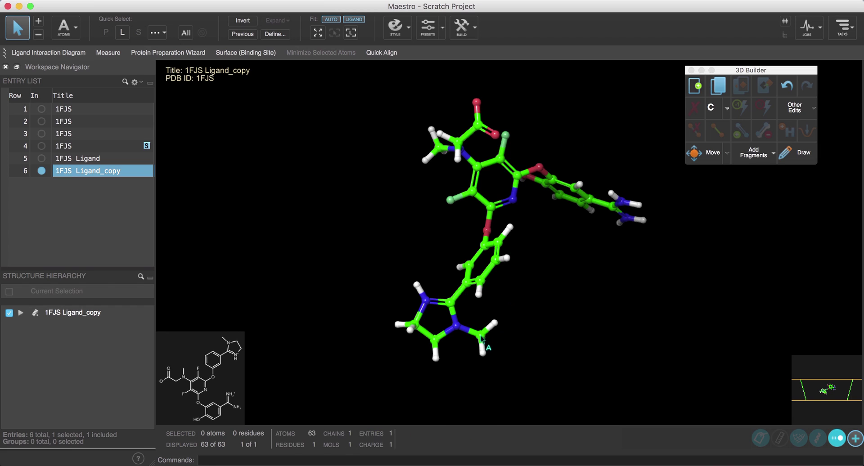
click(481, 335)
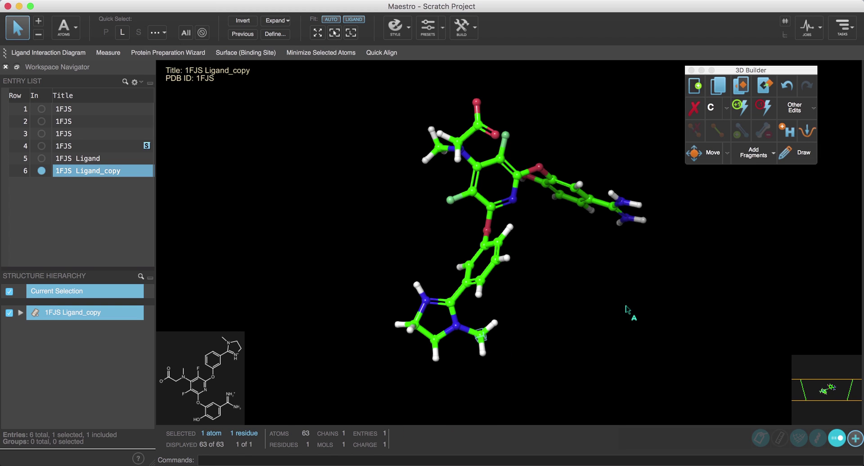
click(691, 115)
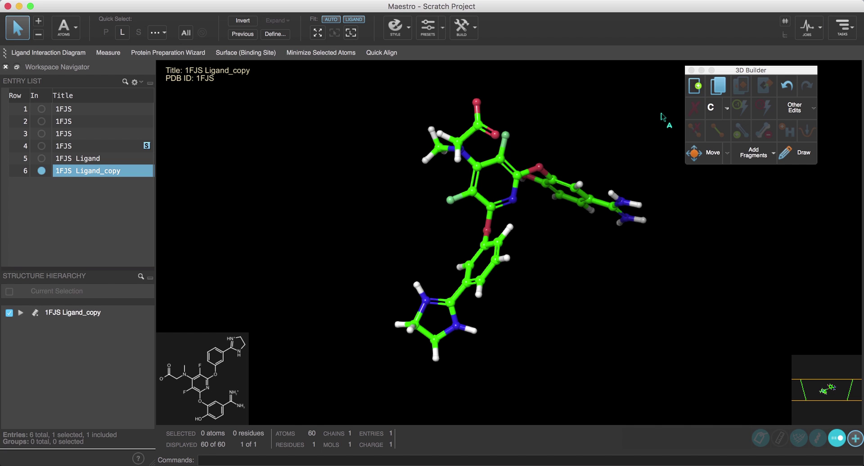
click(506, 258)
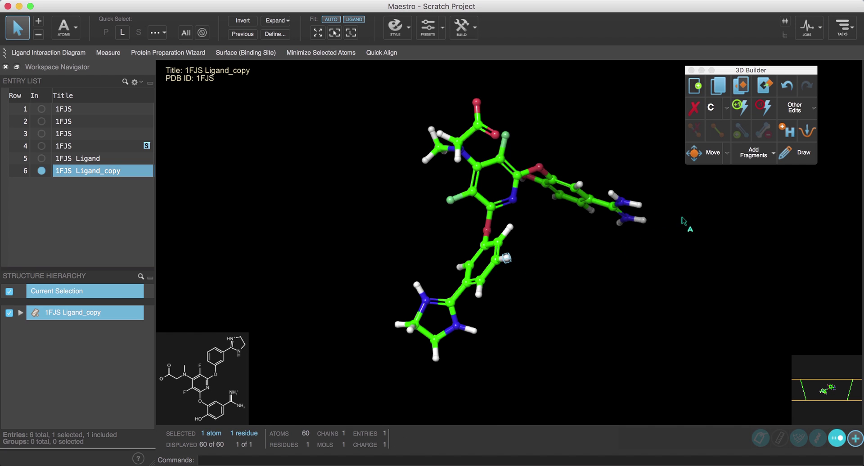
click(726, 107)
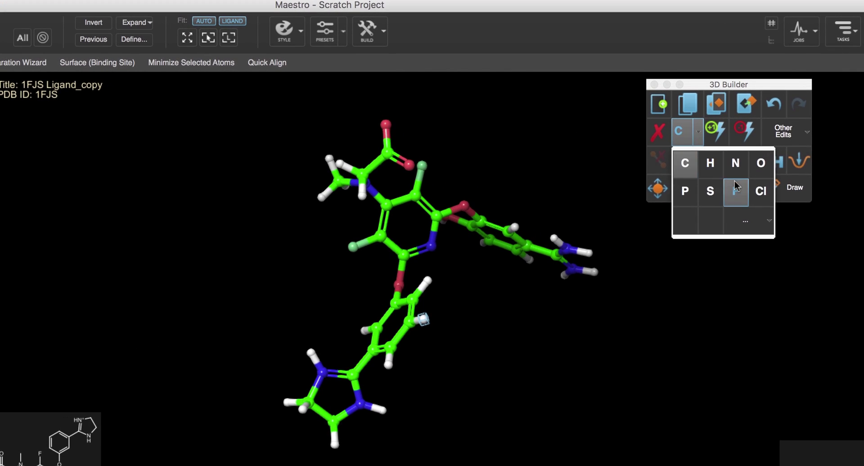
click(763, 161)
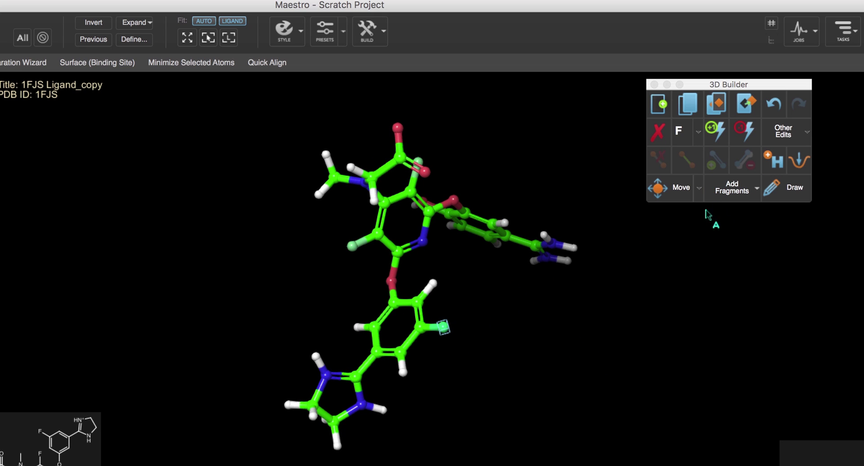
Step: Replace the fluorine with a cyclopentadiene fragment and check the edited ligand as a 2D drawing
click(747, 193)
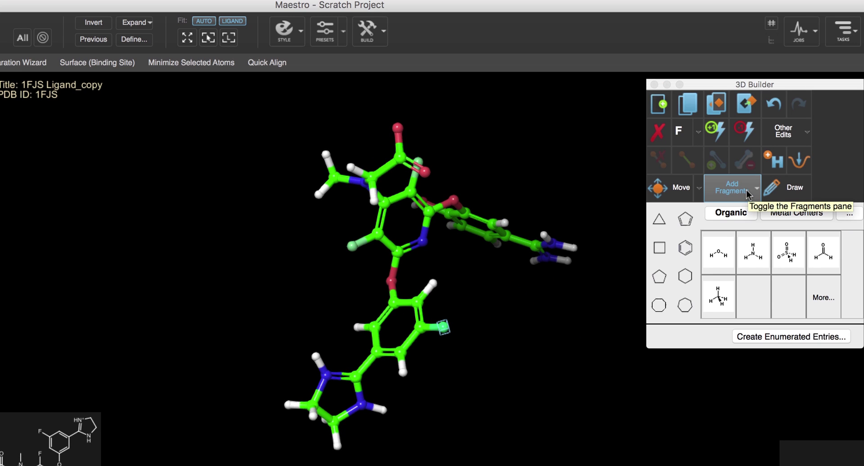
click(685, 219)
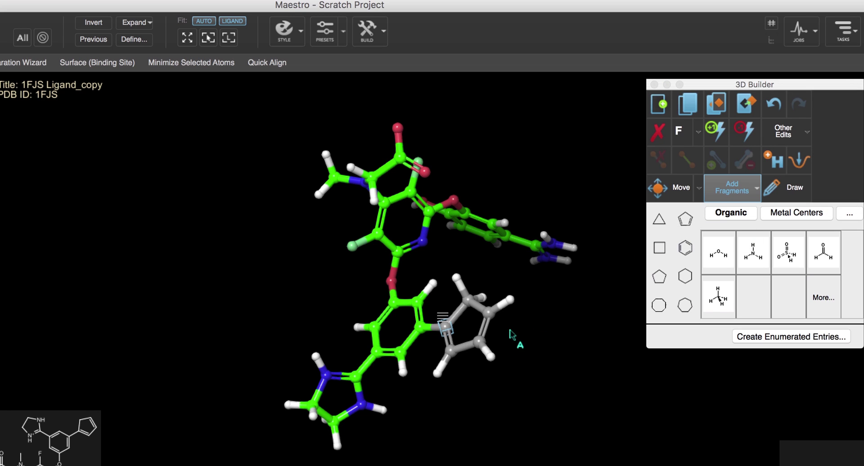
middle_drag(510, 333, 544, 353)
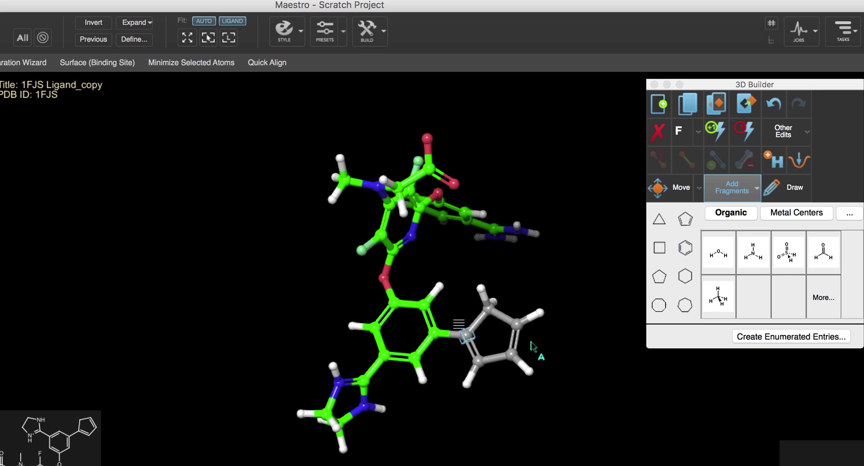
right_click(457, 322)
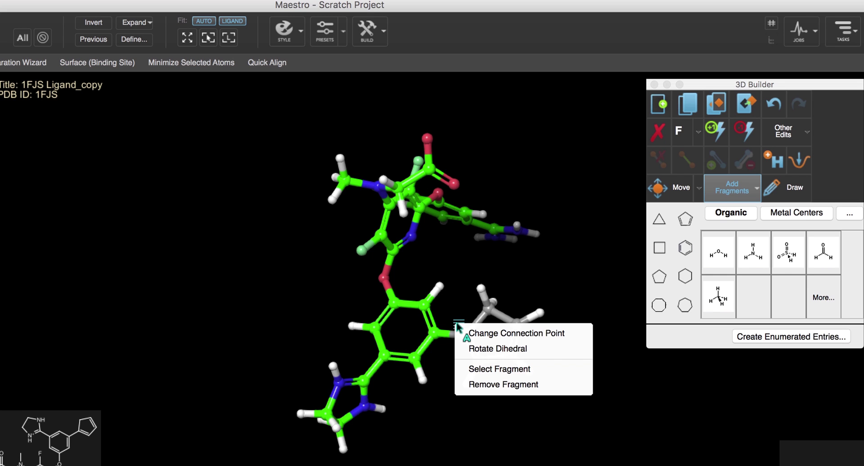
key(Escape)
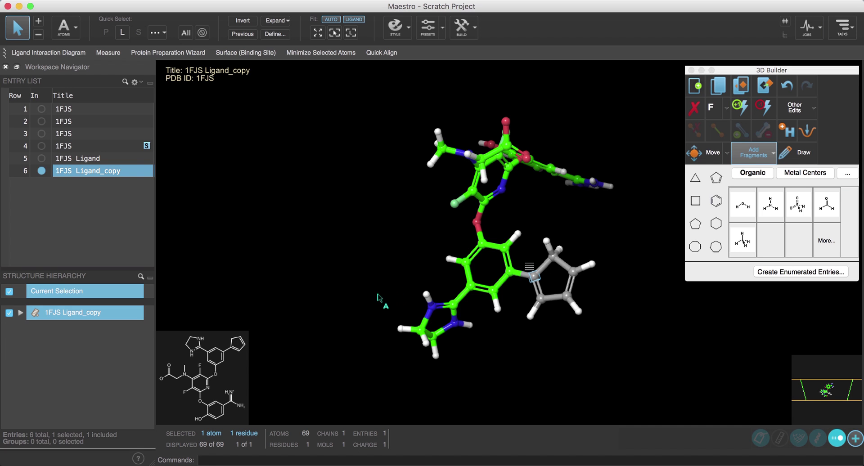
right_click(227, 351)
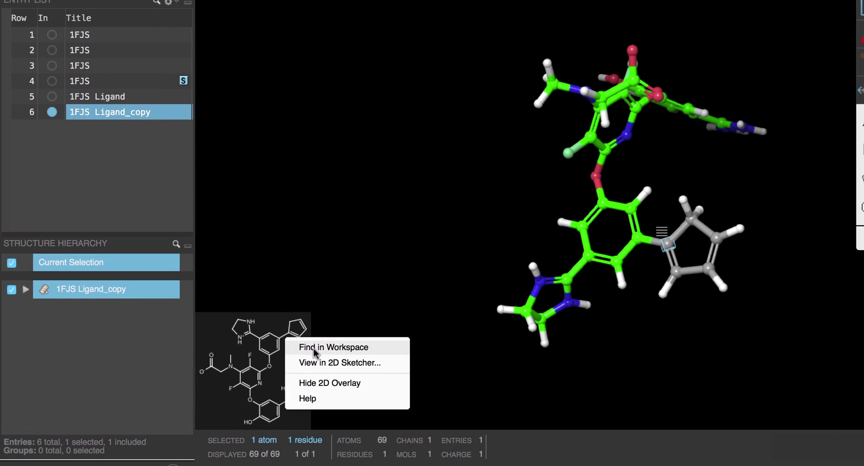
click(316, 364)
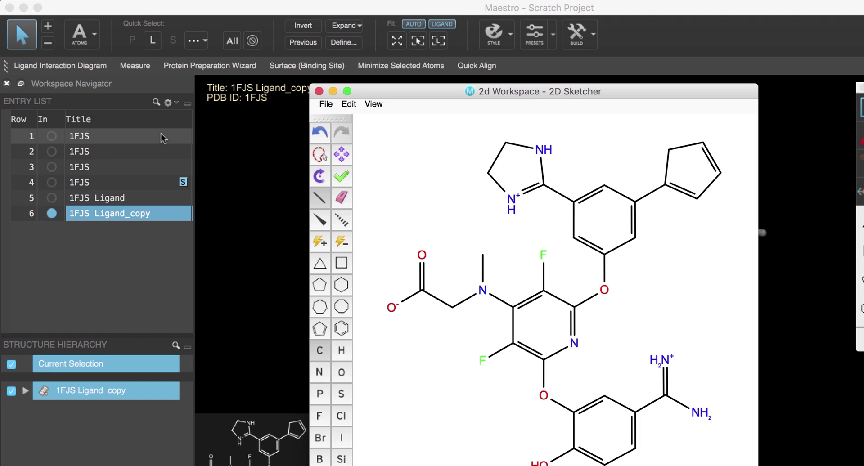
click(319, 91)
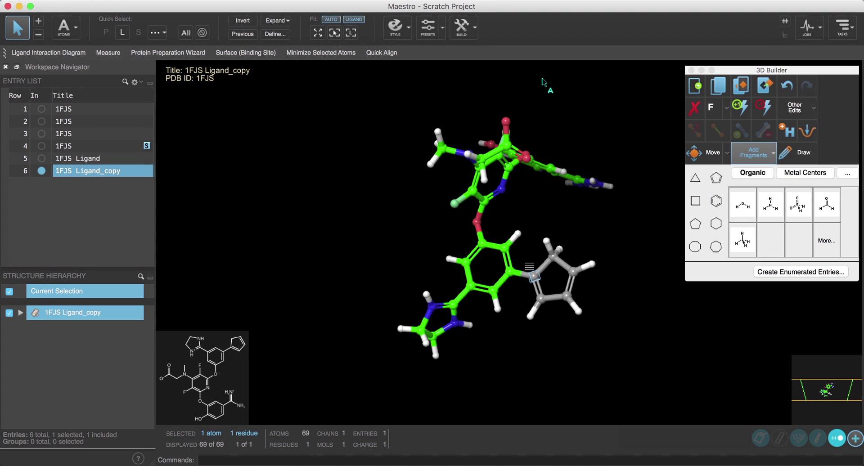
Step: Close the 3D Builder and browse the Receptor-Based Virtual Screening tasks from the Tasks menu
click(691, 71)
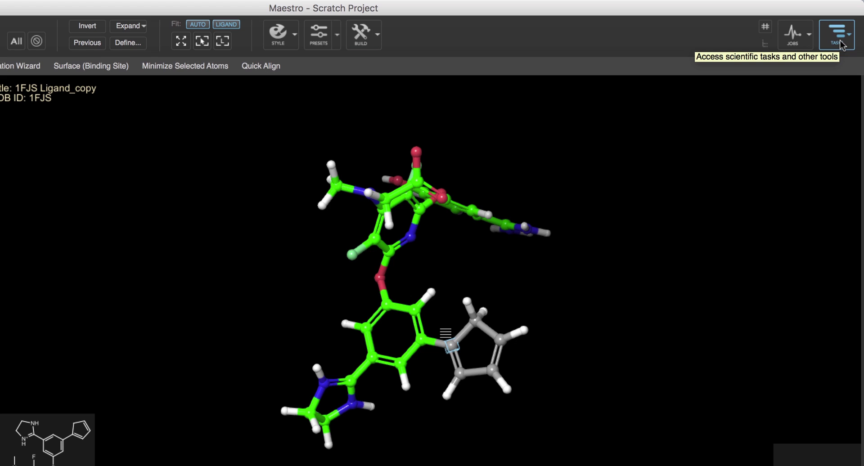
click(839, 44)
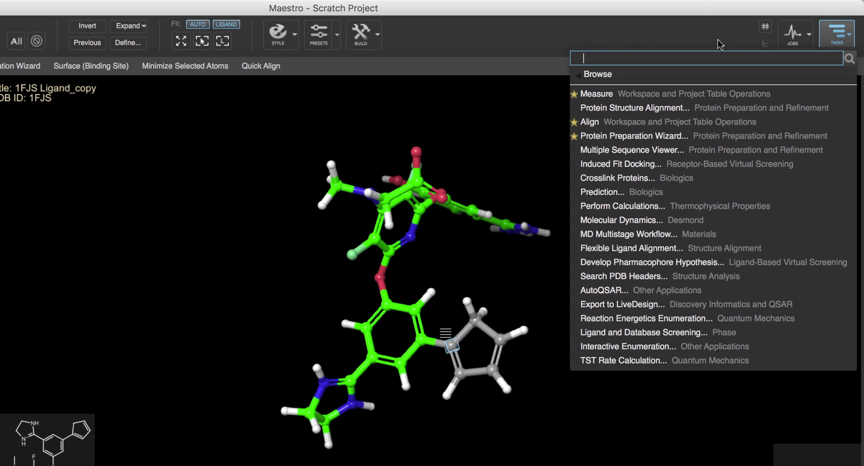
mouse_move(592, 76)
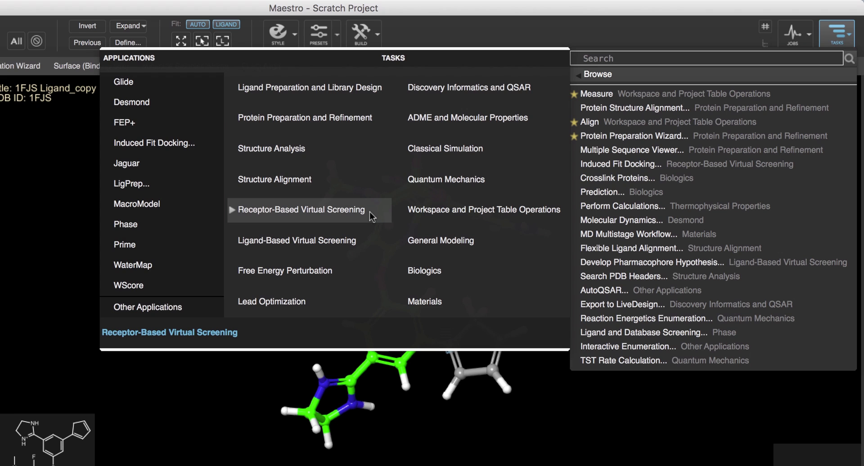
click(372, 216)
mouse_move(370, 215)
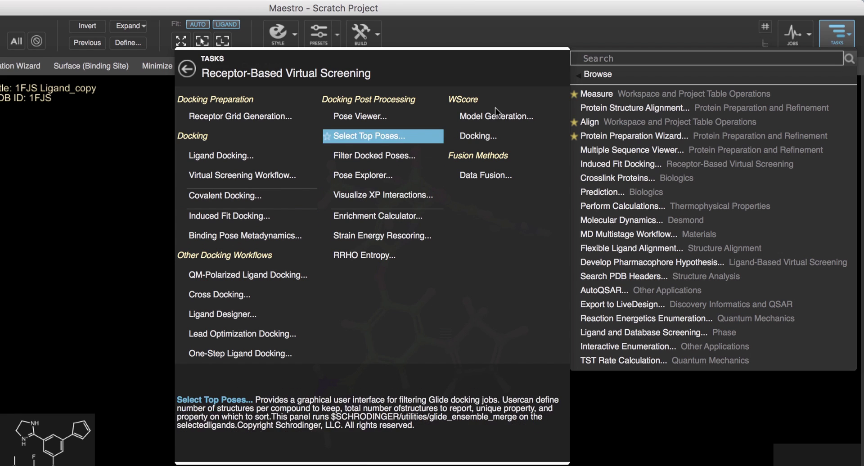
Step: Search tasks for 'prot' and star One Step Protein Preparation as a favorite
click(600, 59)
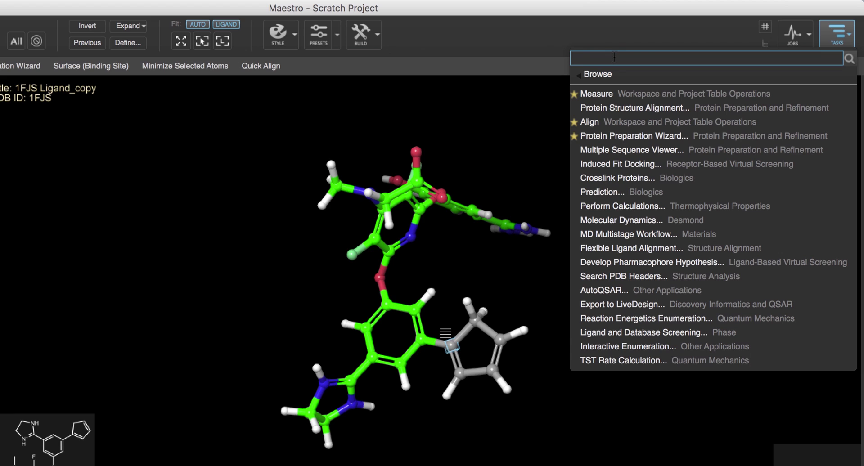
text(prot)
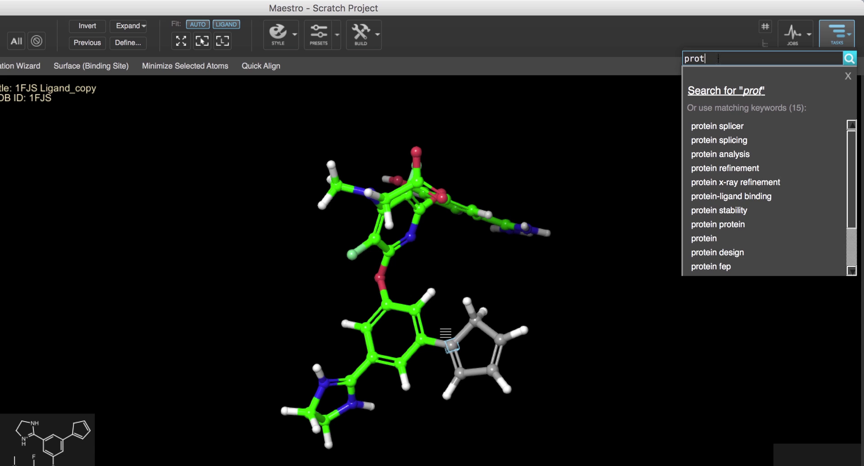
key(Return)
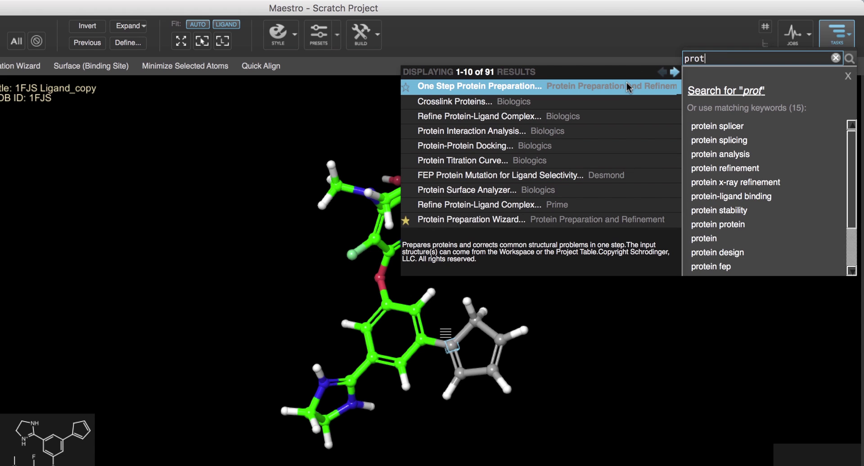
click(406, 86)
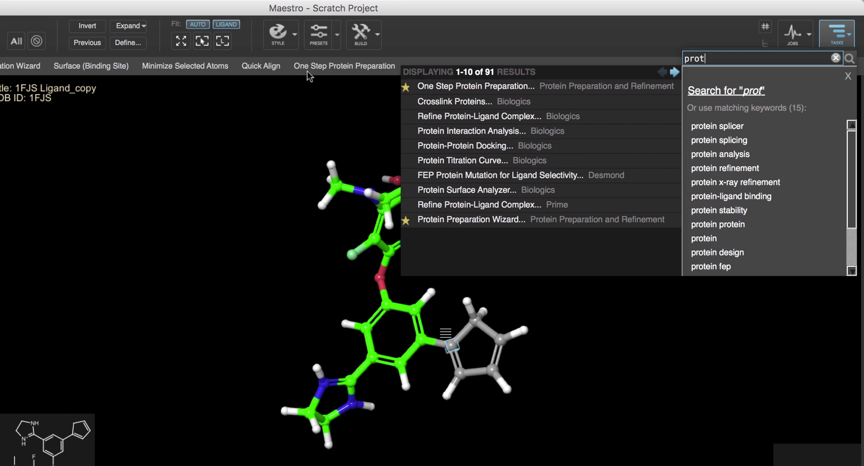
key(Escape)
Step: Open and close One Step Protein Preparation from the favorites toolbar, then the task list
click(369, 66)
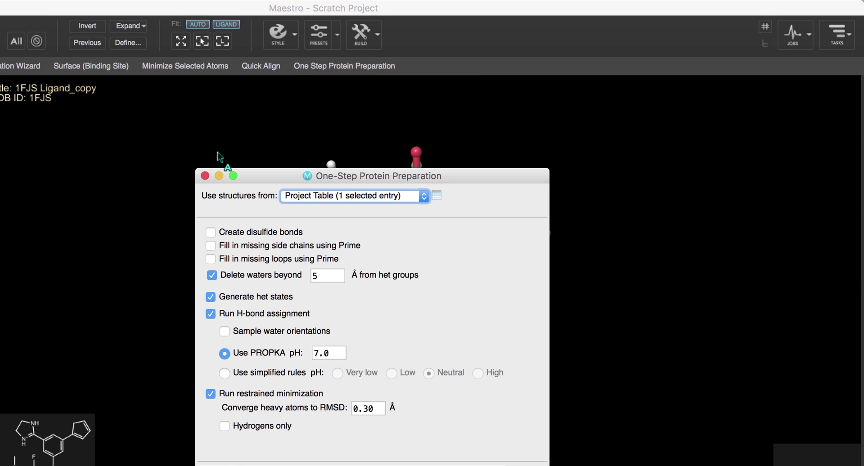
click(205, 174)
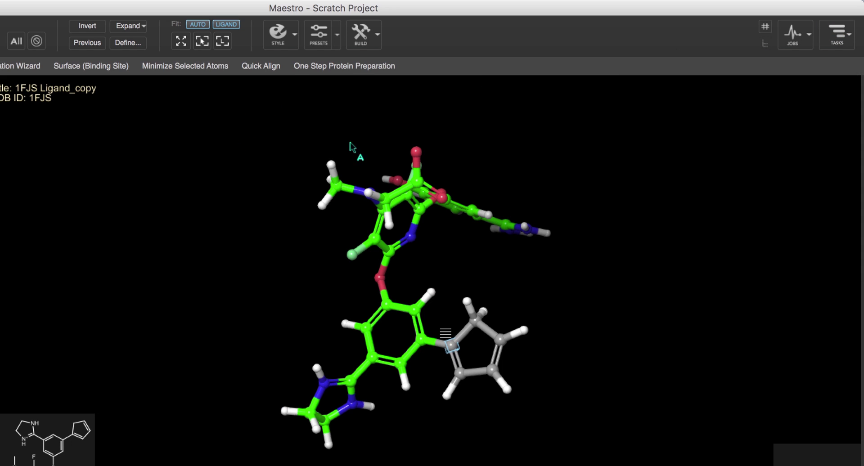
click(837, 40)
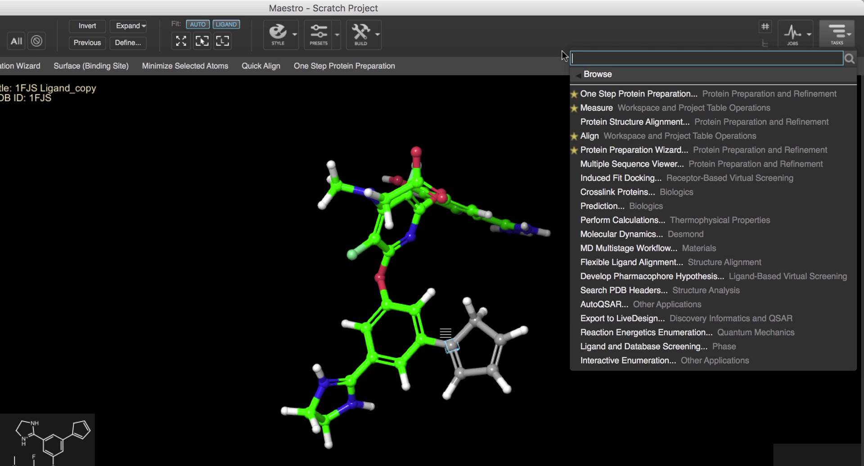
click(520, 37)
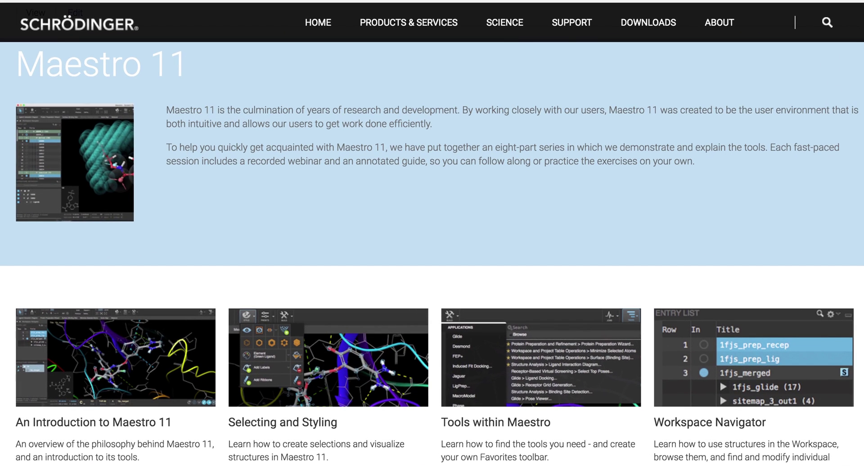
Step: Scroll down the Maestro 11 training page through the tutorial cards and webinar links
scroll(432, 254, down, 3)
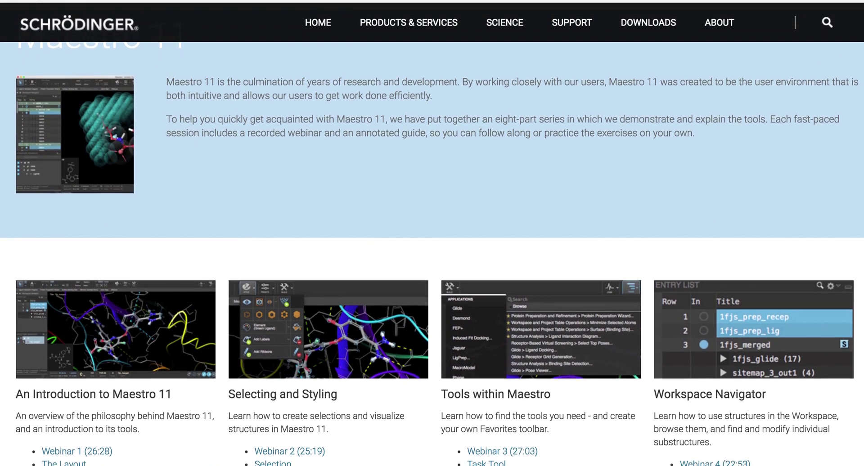
scroll(432, 254, down, 4)
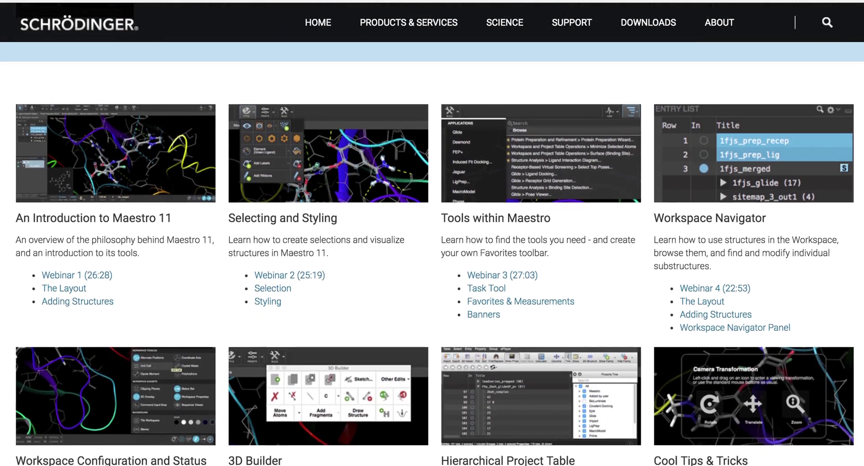
scroll(432, 254, down, 1)
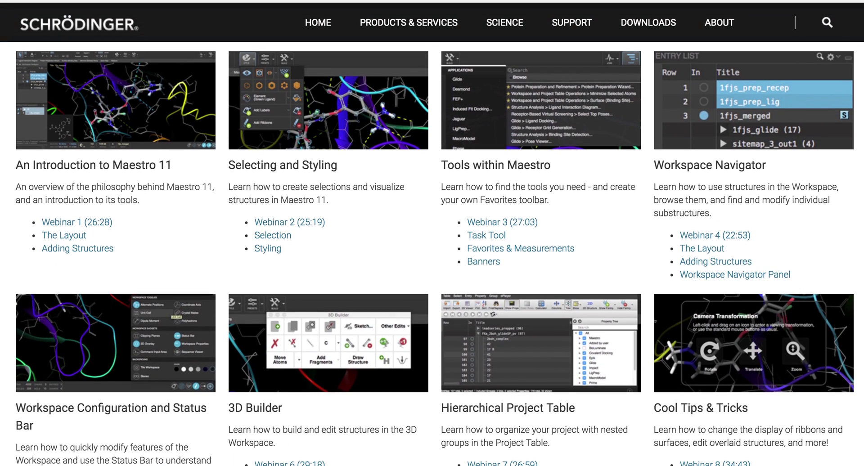